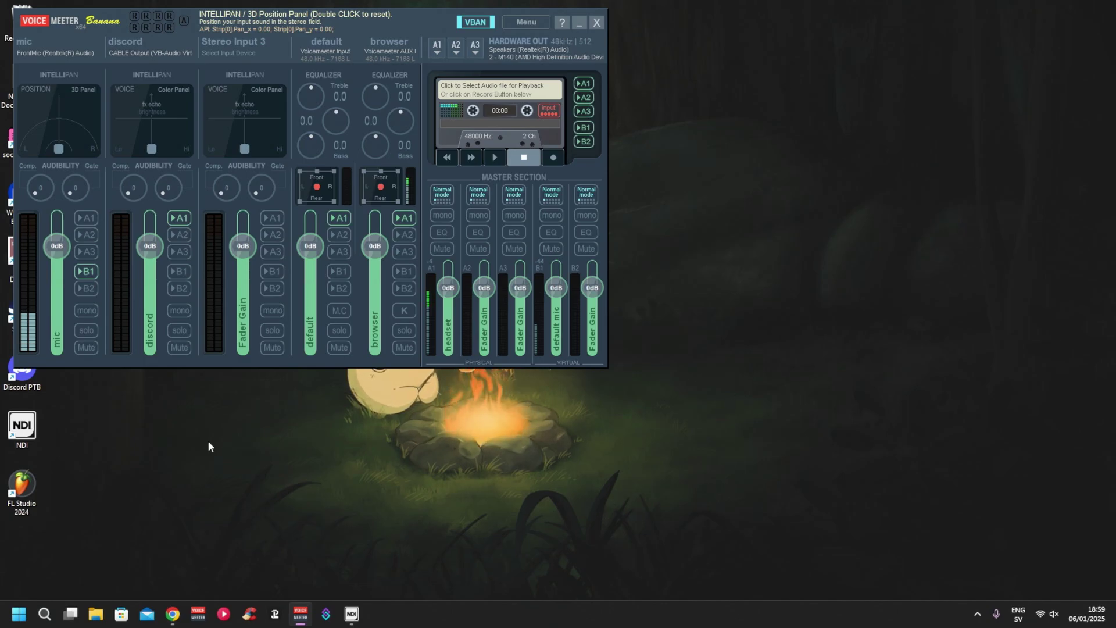
- Launch FL Studio, dismiss the welcome window and bring the mixer in front of the playlist
{"action": "double_click", "coordinate": [24, 488]}
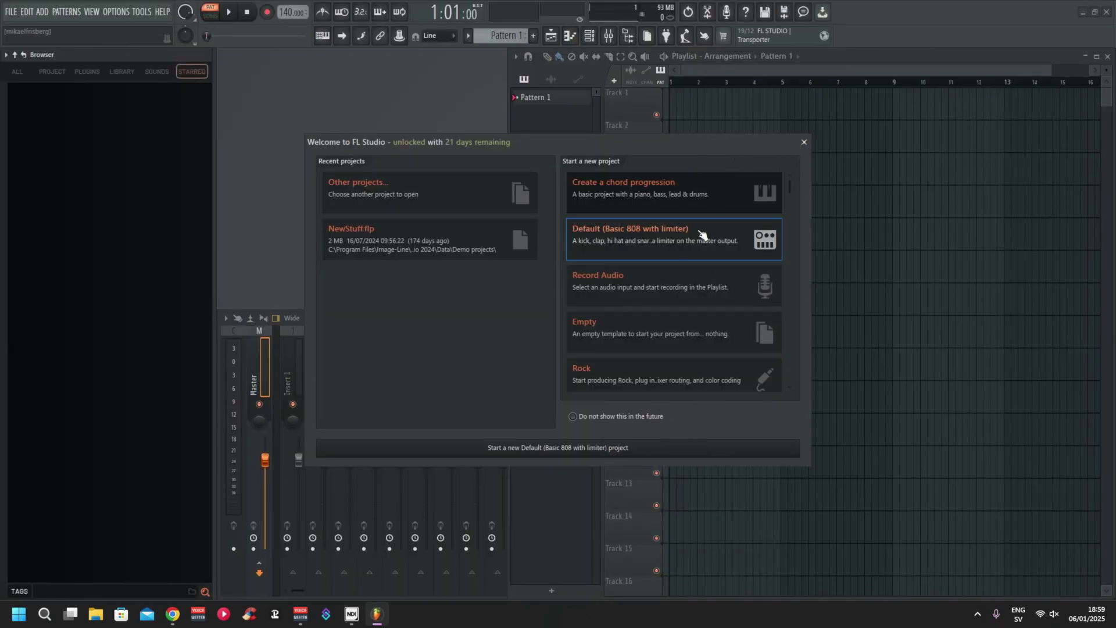
{"action": "left_click", "coordinate": [812, 142]}
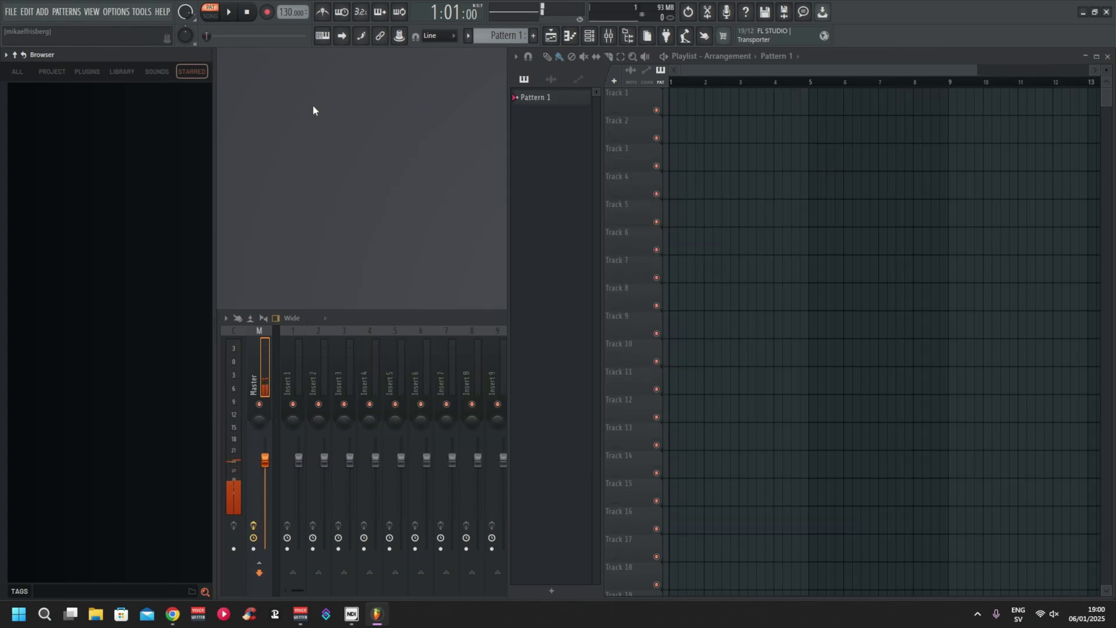
{"action": "double_click", "coordinate": [428, 318]}
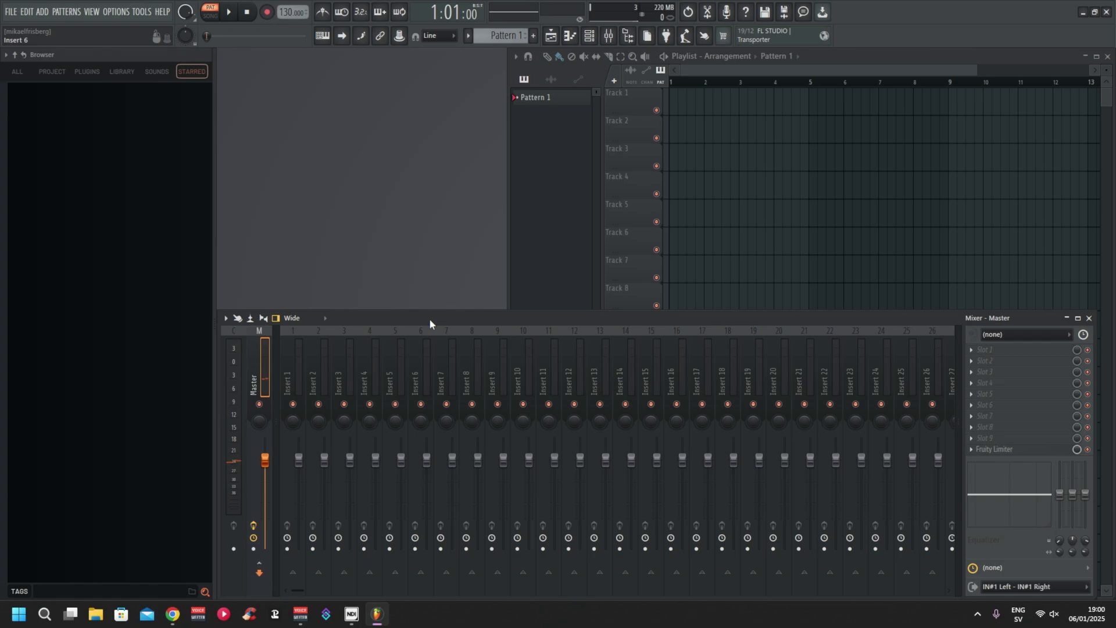
- Open the audio settings and set the sample rate to 48000 Hz for the Voicemeeter Insert Virtual ASIO device
{"action": "left_click", "coordinate": [147, 13]}
{"action": "left_click", "coordinate": [137, 14]}
{"action": "left_click", "coordinate": [134, 17]}
{"action": "mouse_move", "coordinate": [119, 14]}
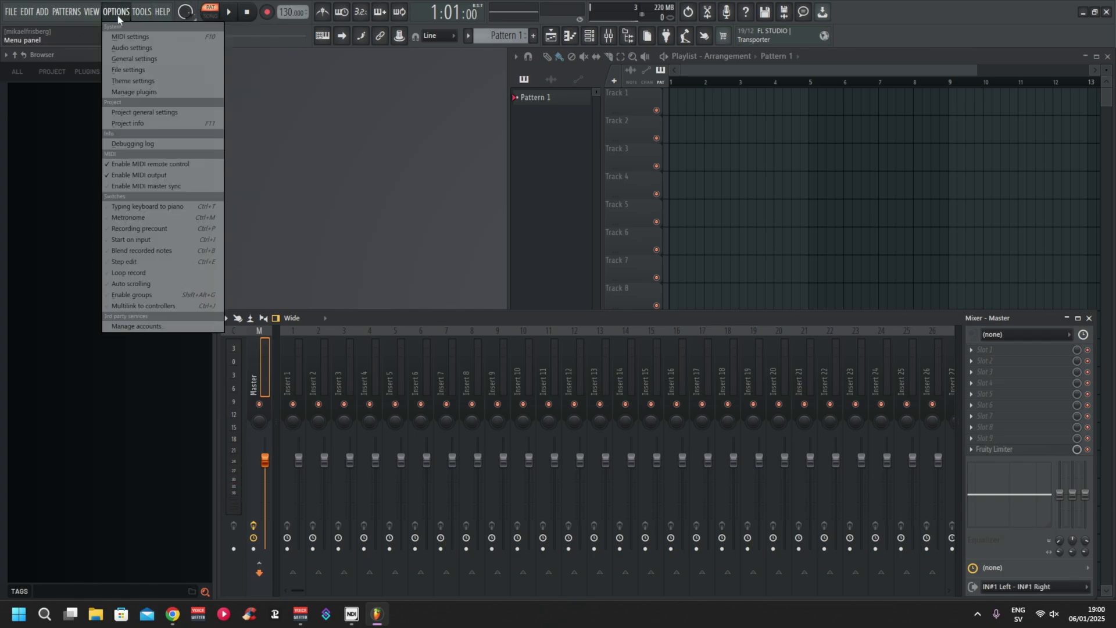
{"action": "left_click", "coordinate": [136, 47]}
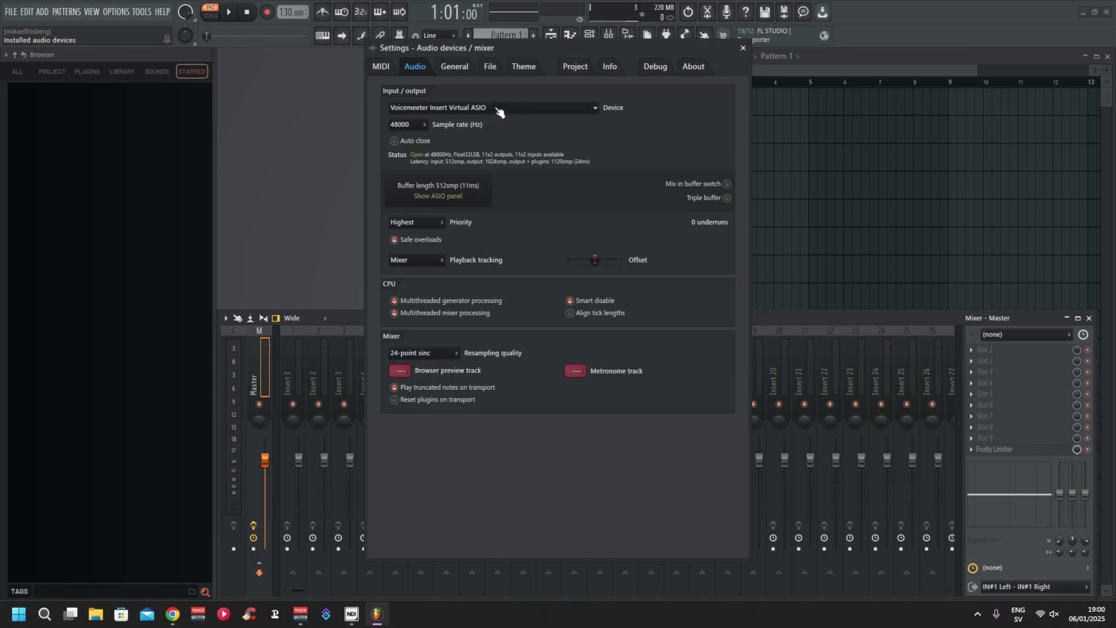
{"action": "left_click", "coordinate": [409, 126]}
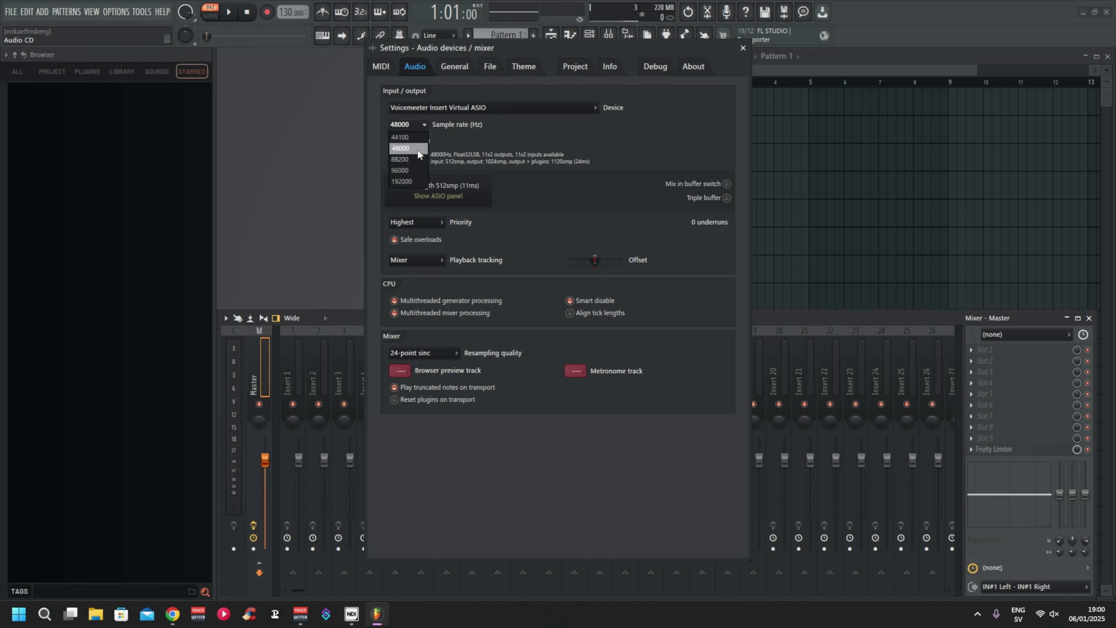
{"action": "left_click", "coordinate": [419, 150]}
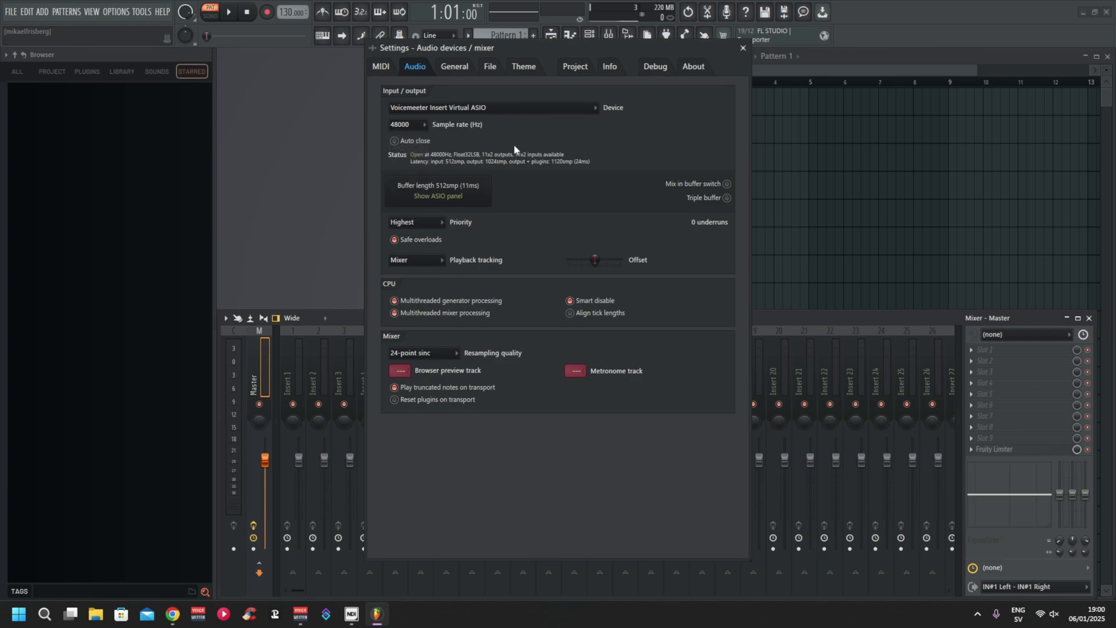
- Look through the MIDI, audio, general and file settings, then close the settings window
{"action": "key", "text": "F10"}
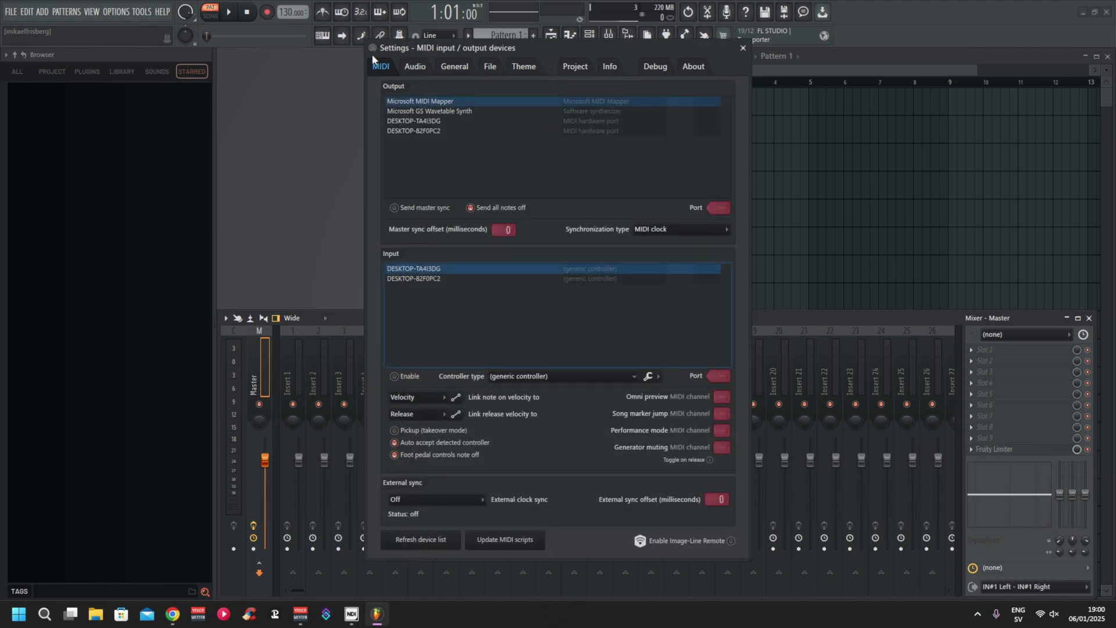
{"action": "left_click", "coordinate": [414, 67]}
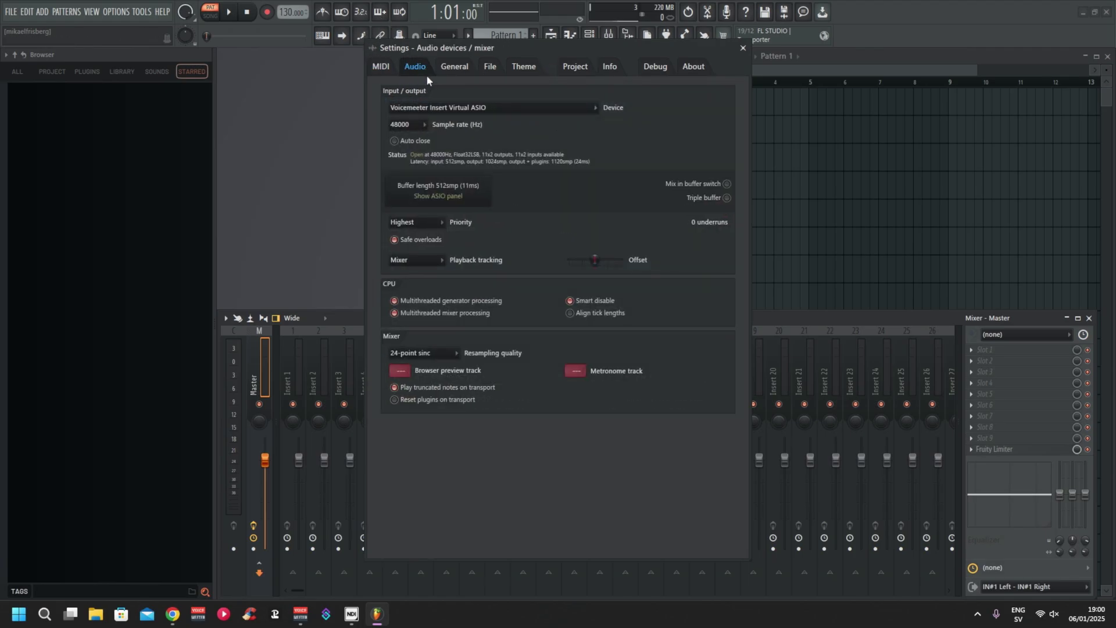
{"action": "left_click", "coordinate": [463, 67]}
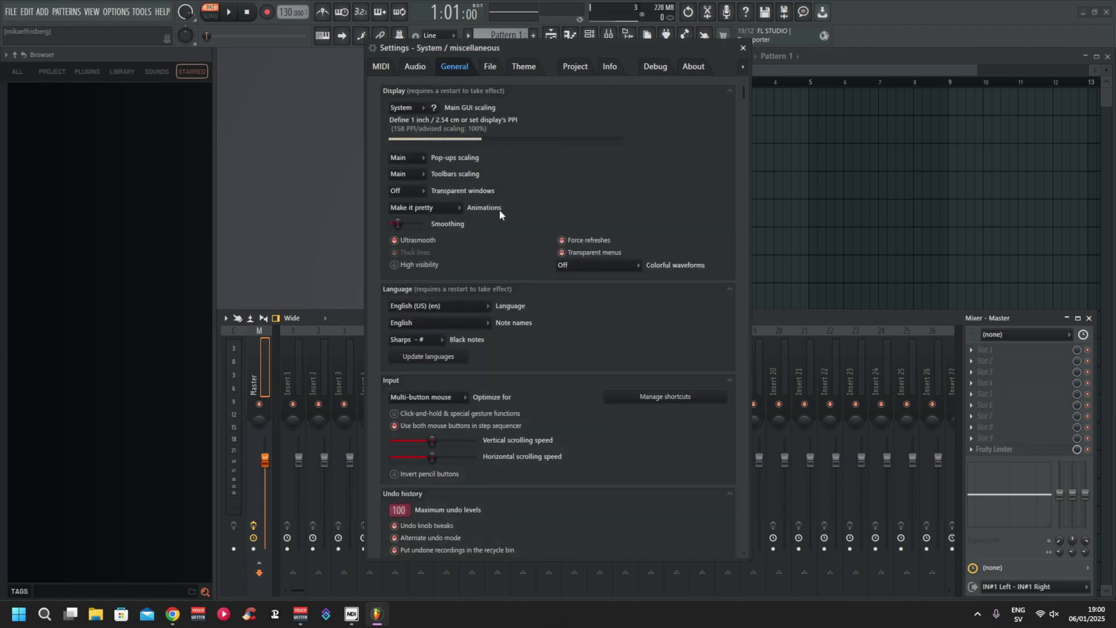
{"action": "scroll", "coordinate": [479, 195], "scroll_direction": "down", "scroll_amount": 10}
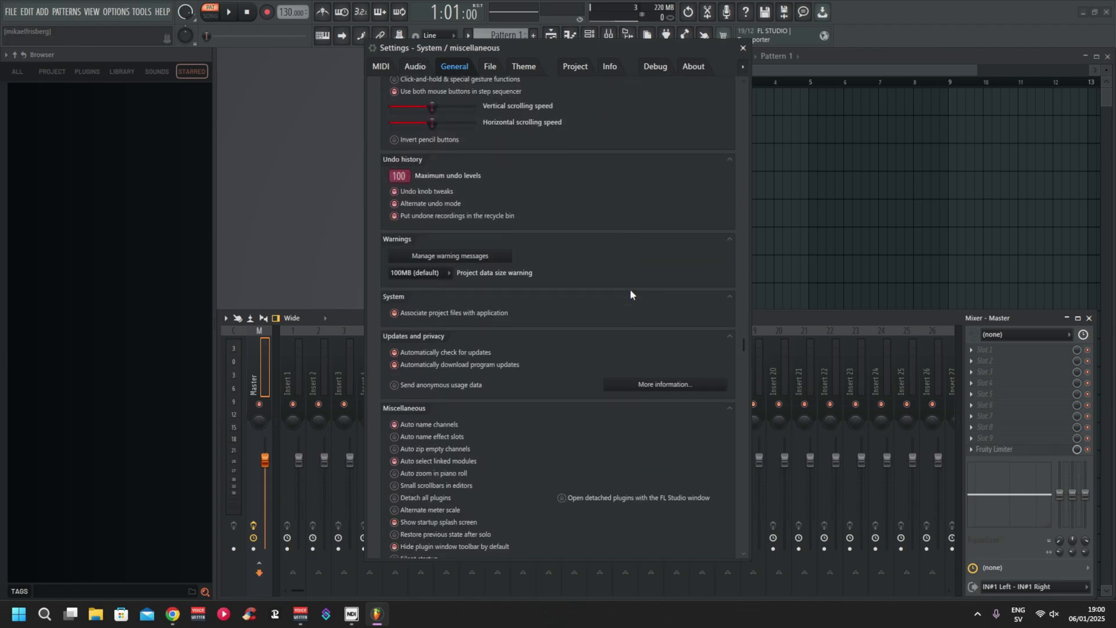
{"action": "scroll", "coordinate": [625, 291], "scroll_direction": "down", "scroll_amount": 1}
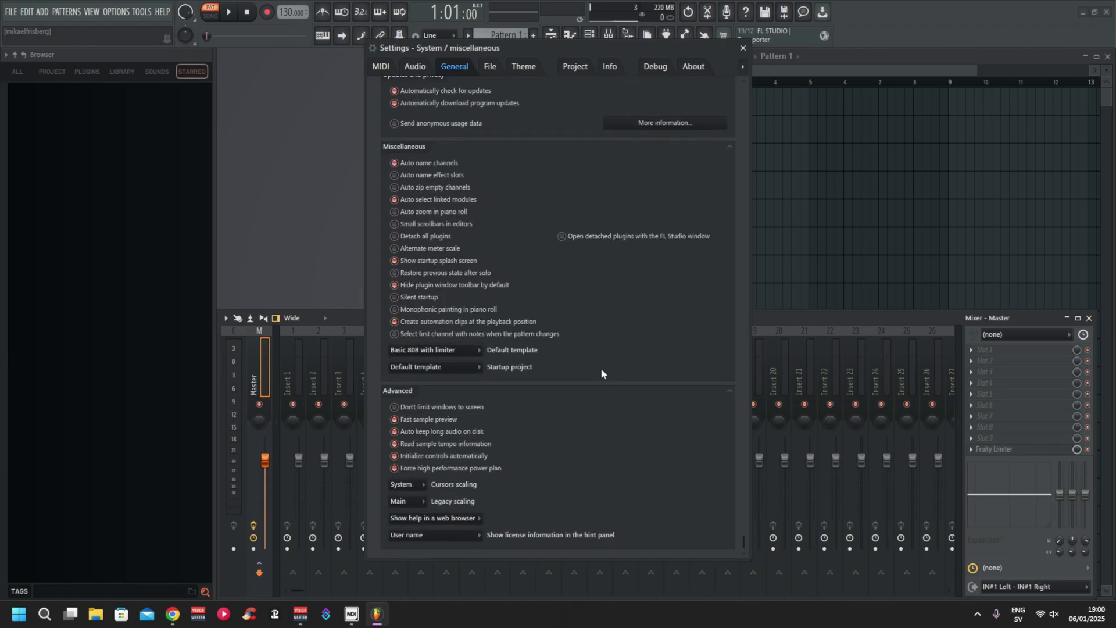
{"action": "scroll", "coordinate": [599, 364], "scroll_direction": "up", "scroll_amount": 11}
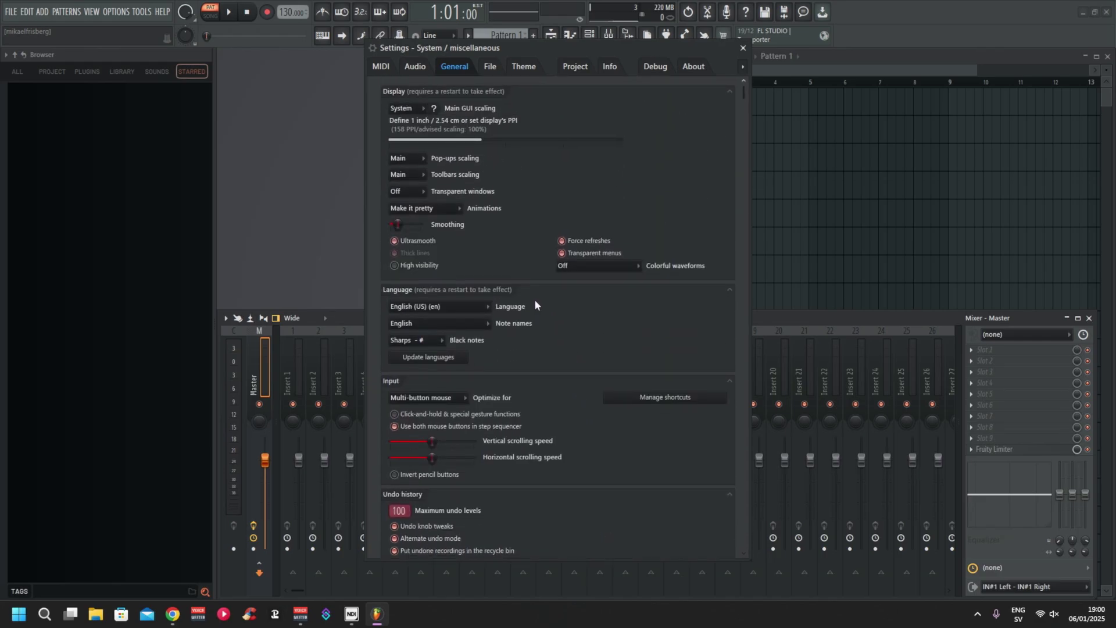
{"action": "left_click", "coordinate": [491, 67]}
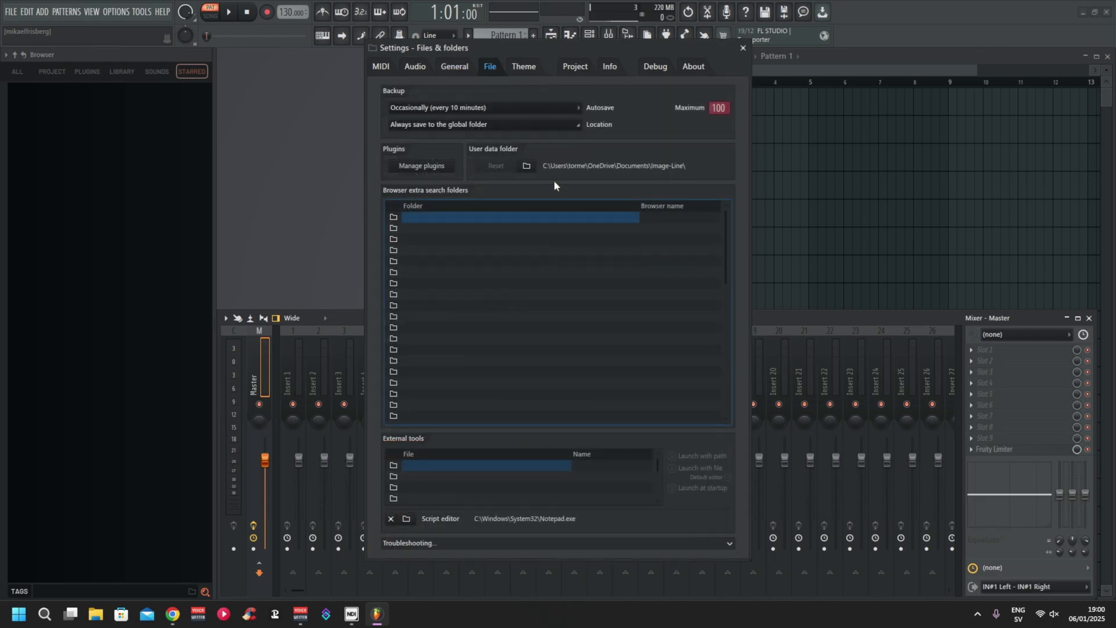
{"action": "left_click", "coordinate": [744, 48]}
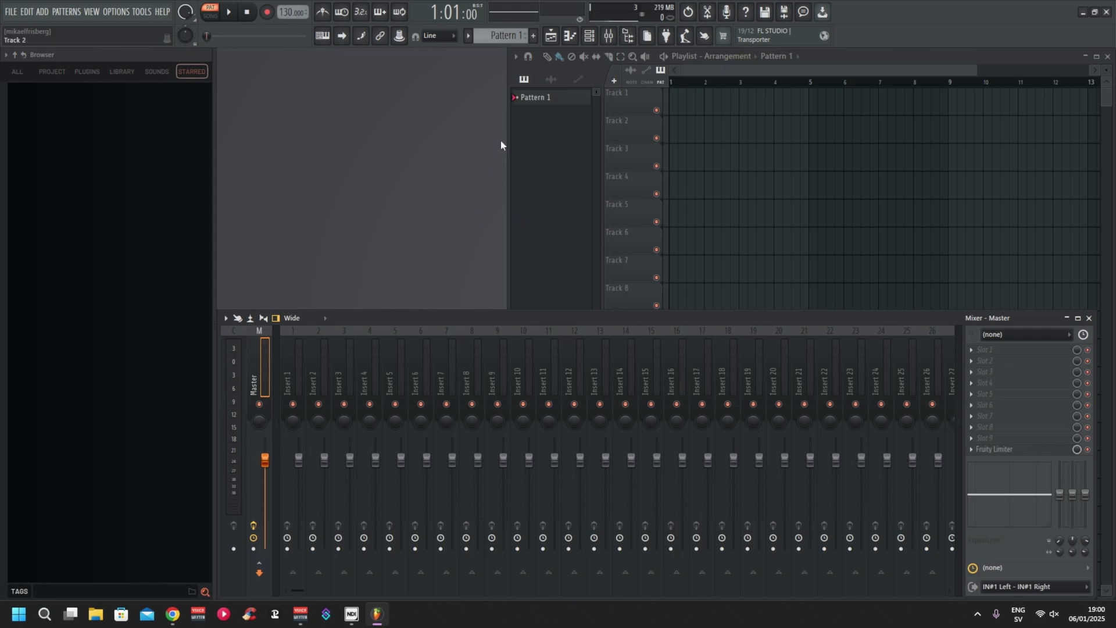
- Move the mixer window higher in the workspace and lower the Master track's fader all the way down
{"action": "key", "text": "space"}
{"action": "left_click", "coordinate": [246, 13]}
{"action": "left_click_drag", "start_coordinate": [404, 317], "coordinate": [399, 110]}
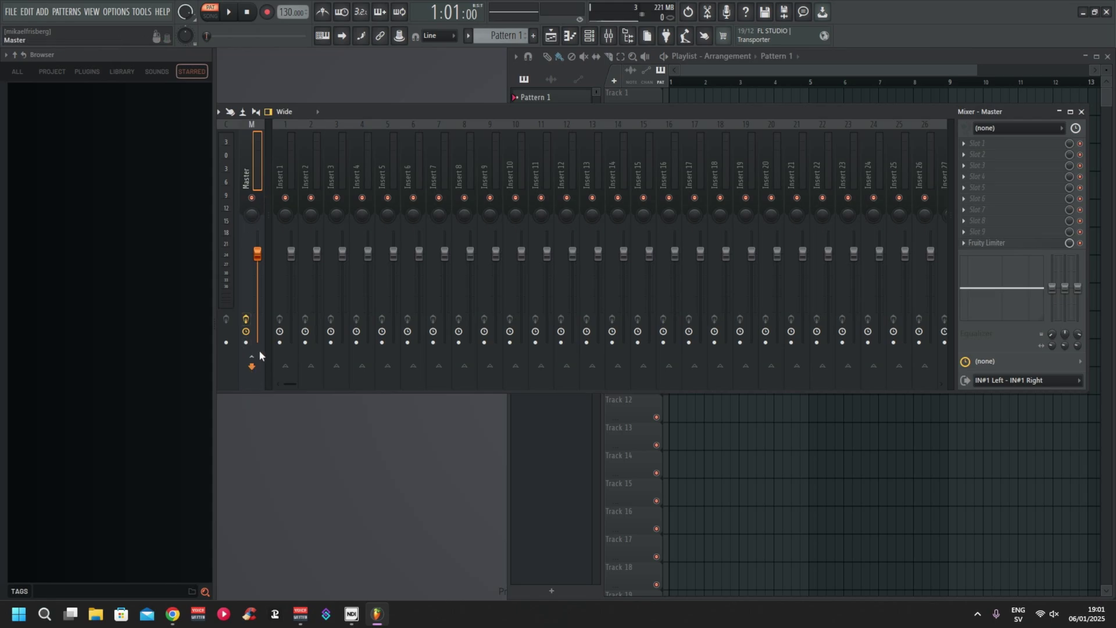
{"action": "left_click_drag", "start_coordinate": [257, 254], "coordinate": [258, 343]}
- Set both the audio input and the audio output of mixer track Insert 1 to IN#1 Left - IN#1 Right
{"action": "left_click", "coordinate": [288, 174]}
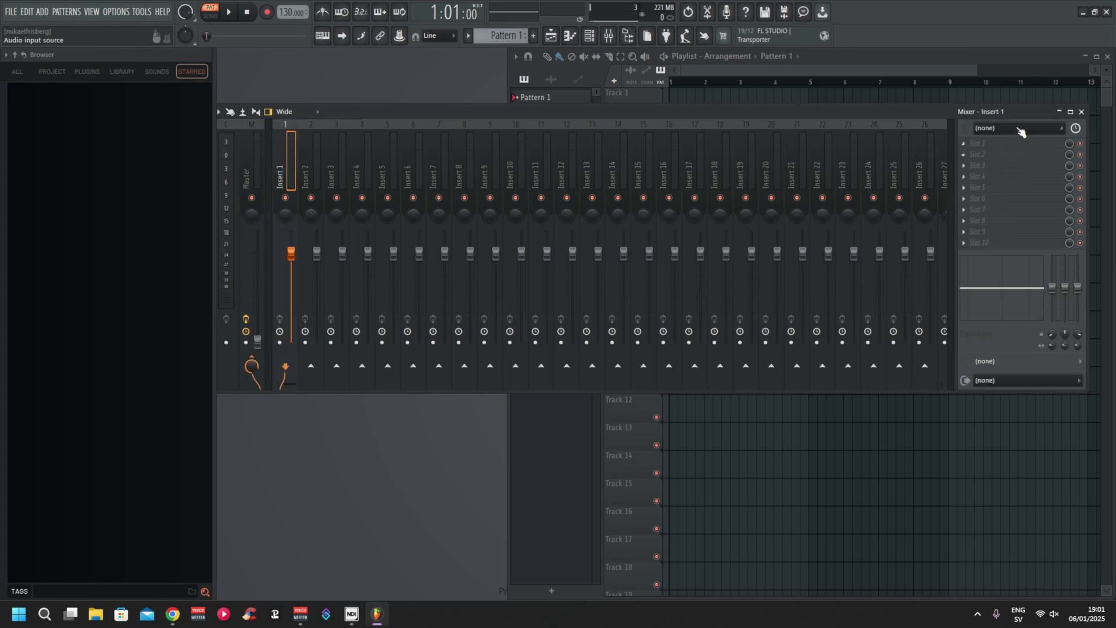
{"action": "left_click", "coordinate": [997, 129]}
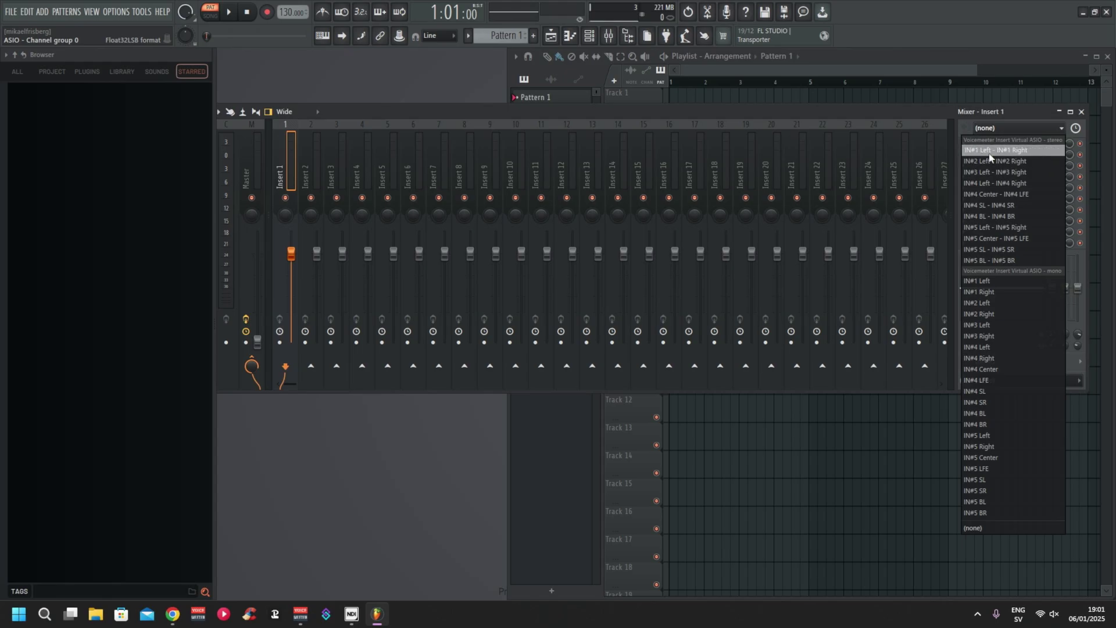
{"action": "left_click", "coordinate": [990, 154]}
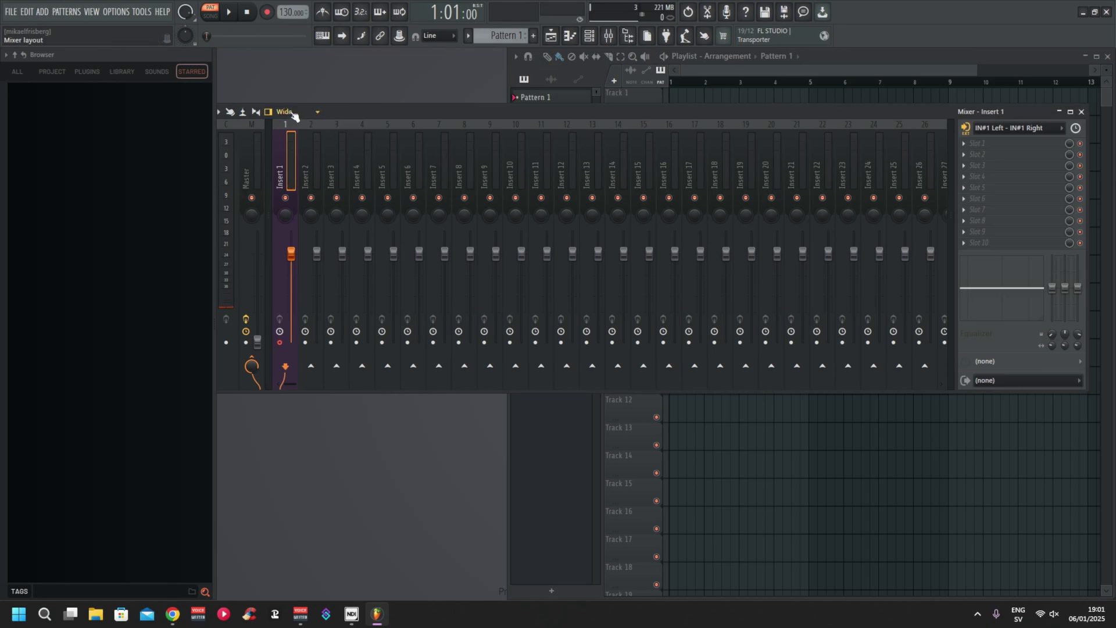
{"action": "left_click", "coordinate": [1028, 380]}
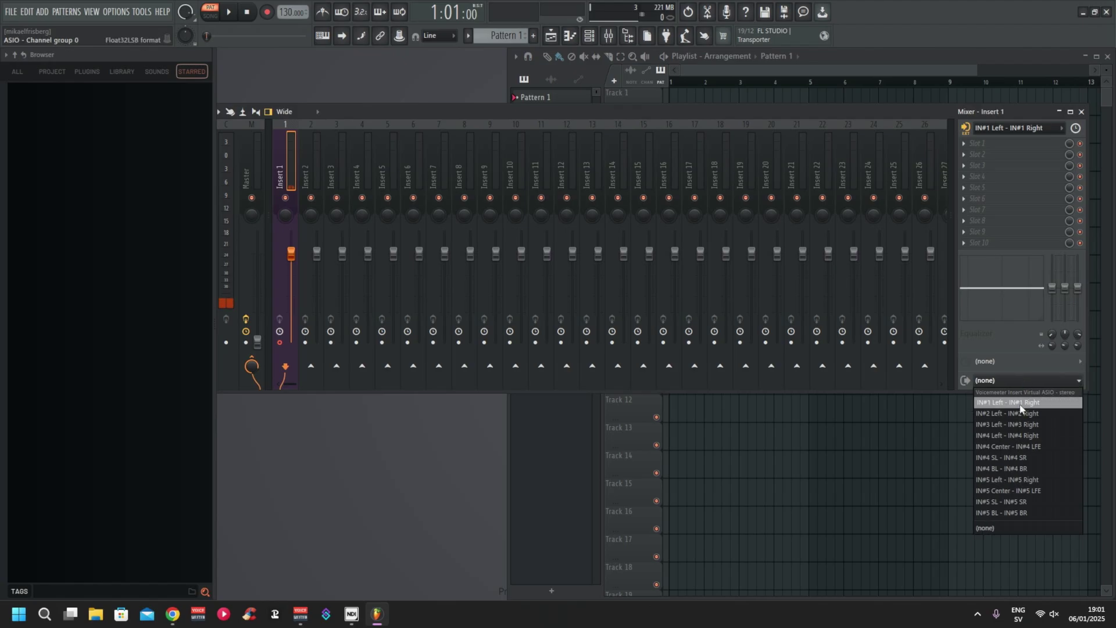
{"action": "left_click", "coordinate": [1016, 402]}
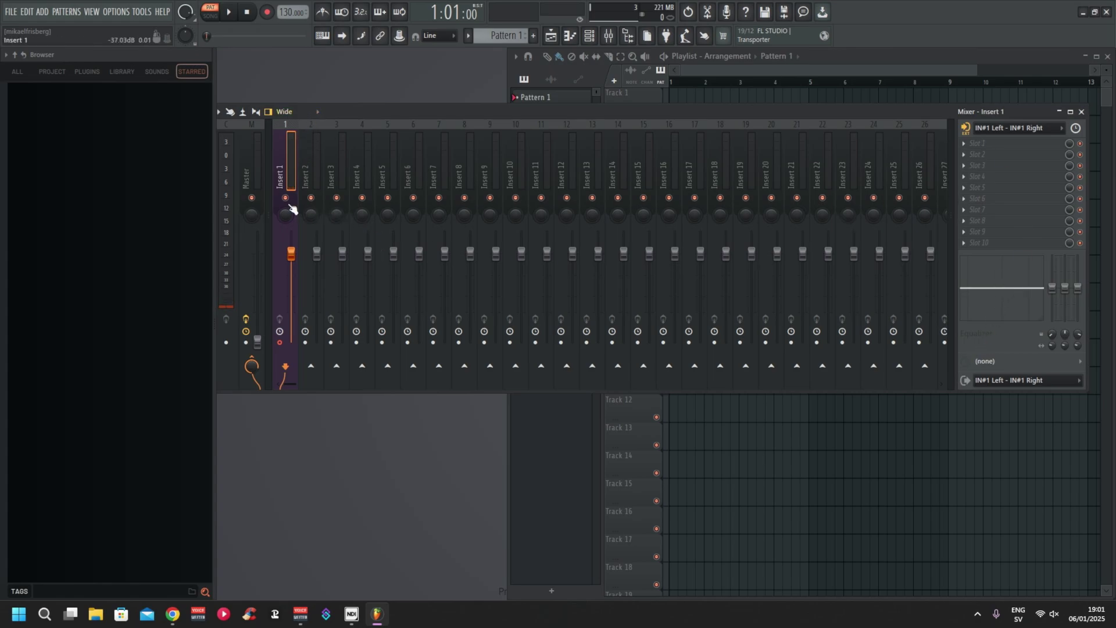
- Set both the audio input and the audio output of mixer track Insert 2 to IN#2 Left - IN#2 Right
{"action": "left_click", "coordinate": [312, 156]}
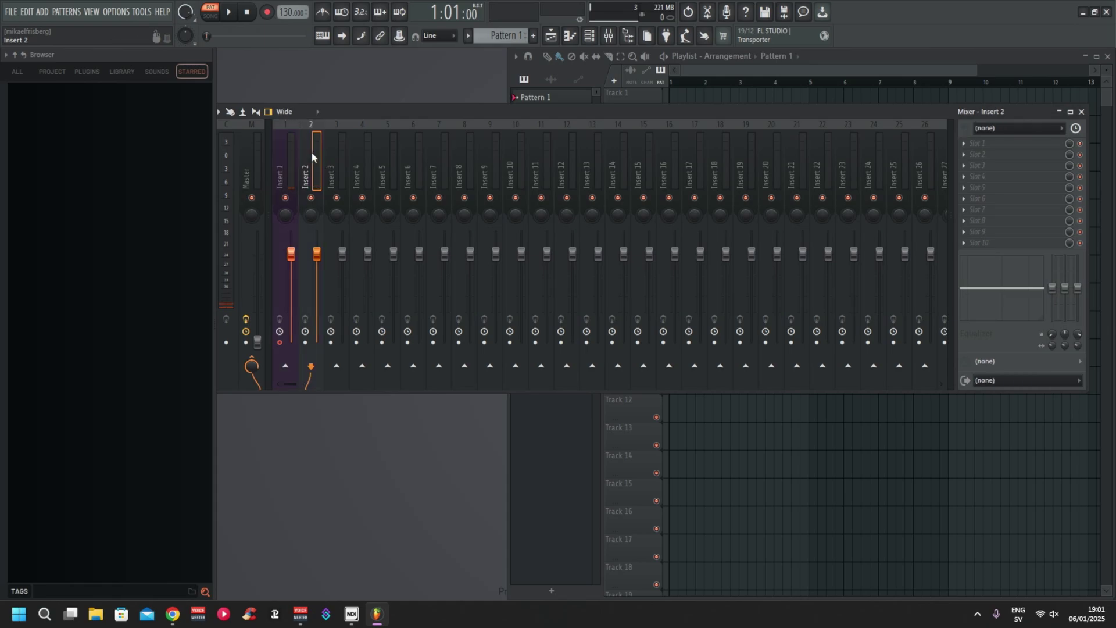
{"action": "left_click", "coordinate": [1004, 126]}
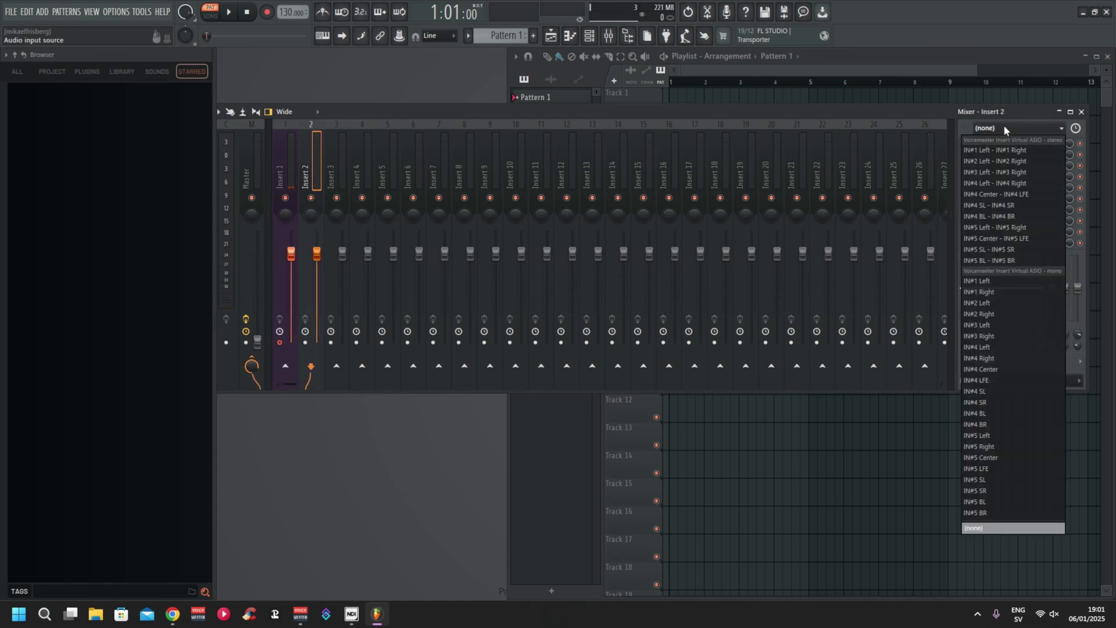
{"action": "left_click", "coordinate": [995, 161]}
{"action": "left_click", "coordinate": [1004, 383]}
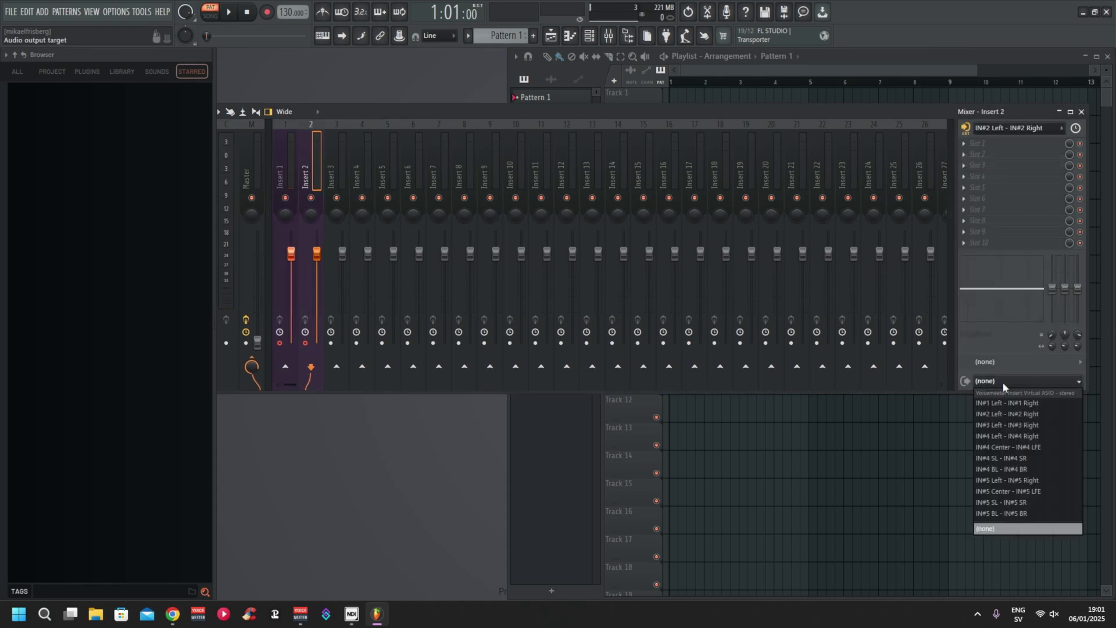
{"action": "left_click", "coordinate": [1008, 414]}
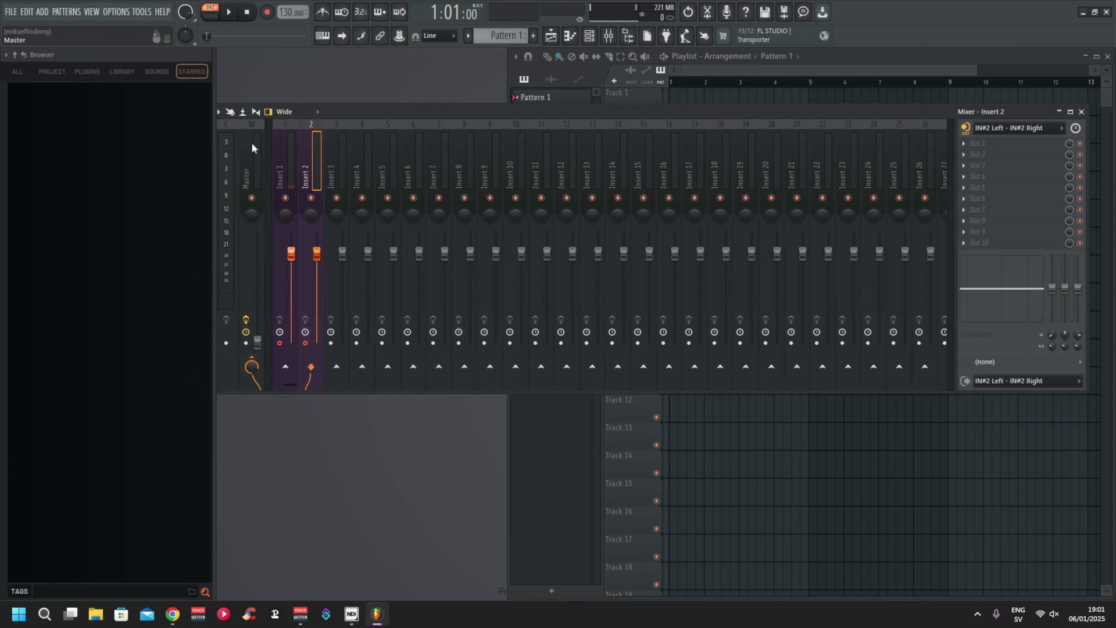
- Set both the audio input and the audio output of mixer track Insert 3 to IN#5 Left - IN#5 Right
{"action": "left_click", "coordinate": [342, 160]}
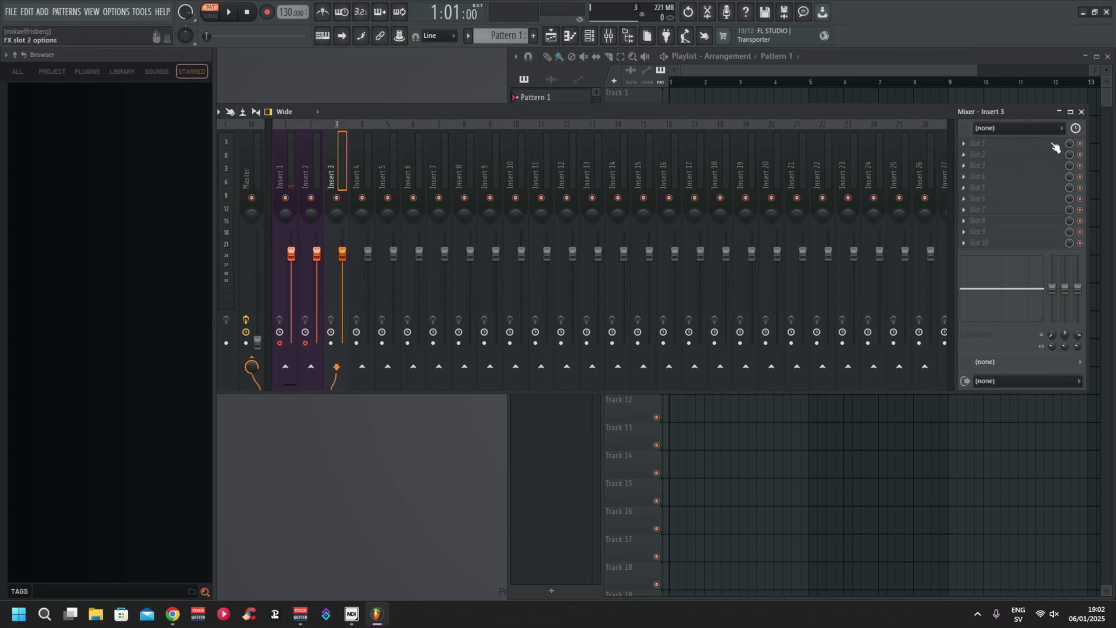
{"action": "left_click", "coordinate": [1045, 128]}
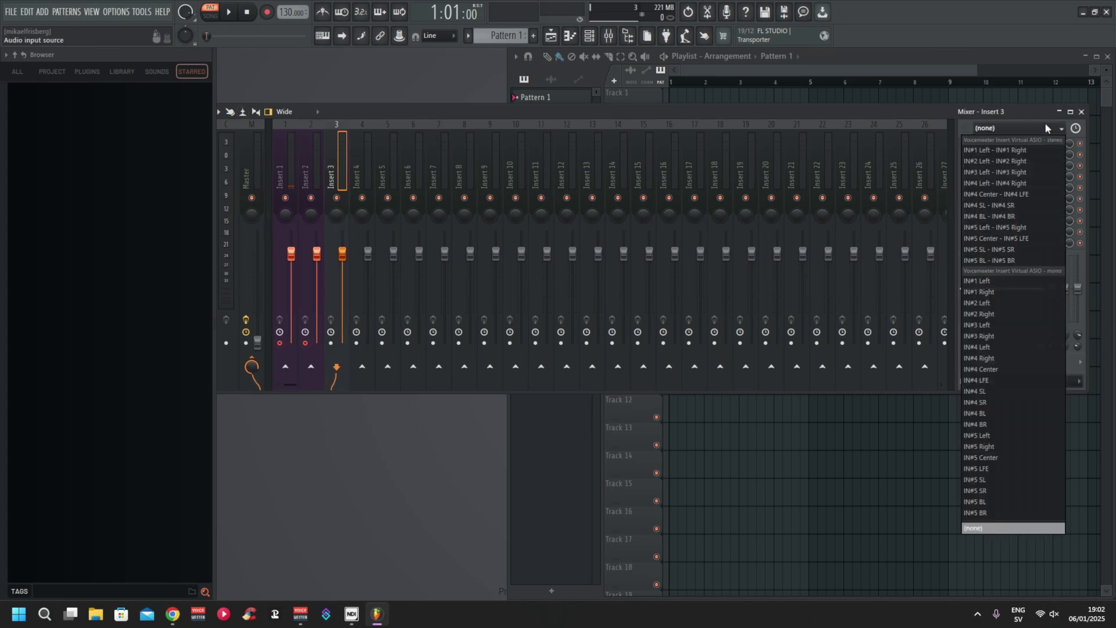
{"action": "left_click", "coordinate": [1038, 225]}
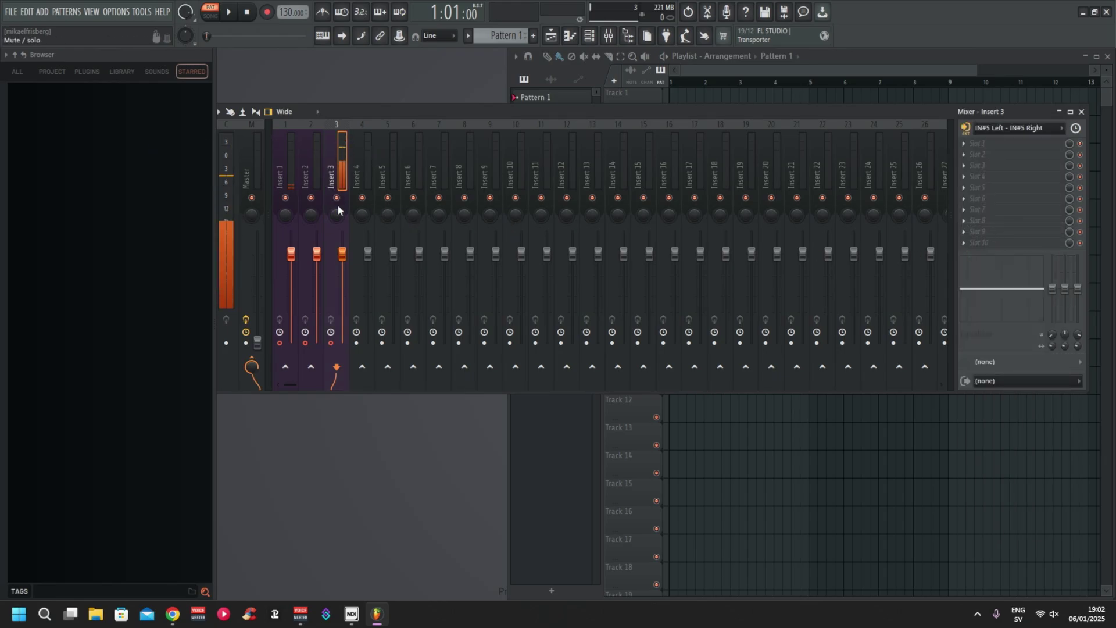
{"action": "left_click", "coordinate": [1010, 380]}
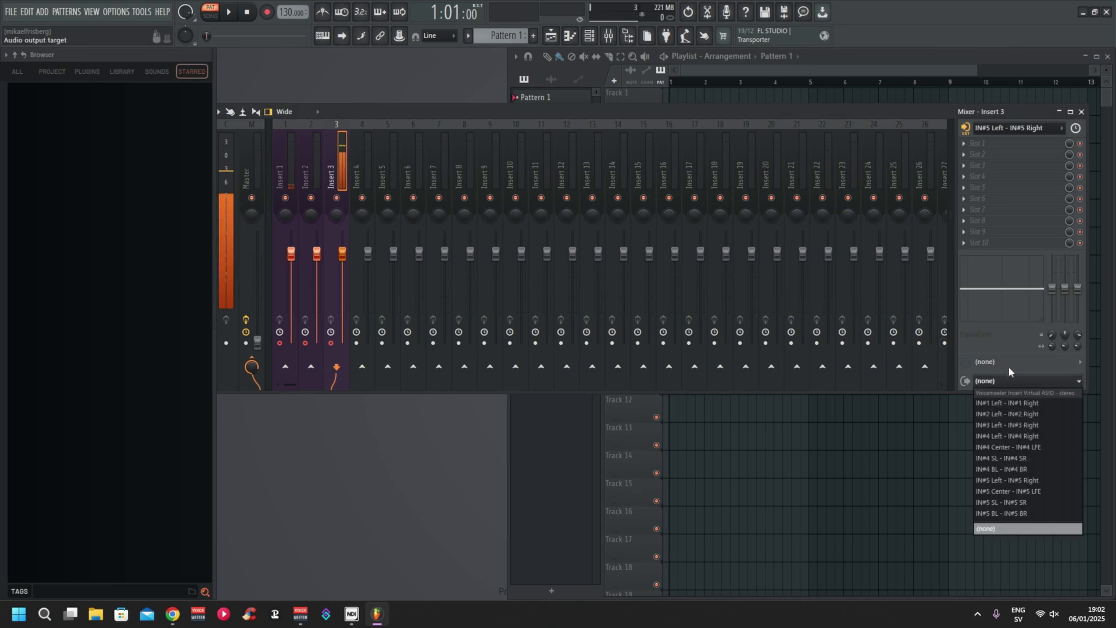
{"action": "left_click", "coordinate": [1019, 481]}
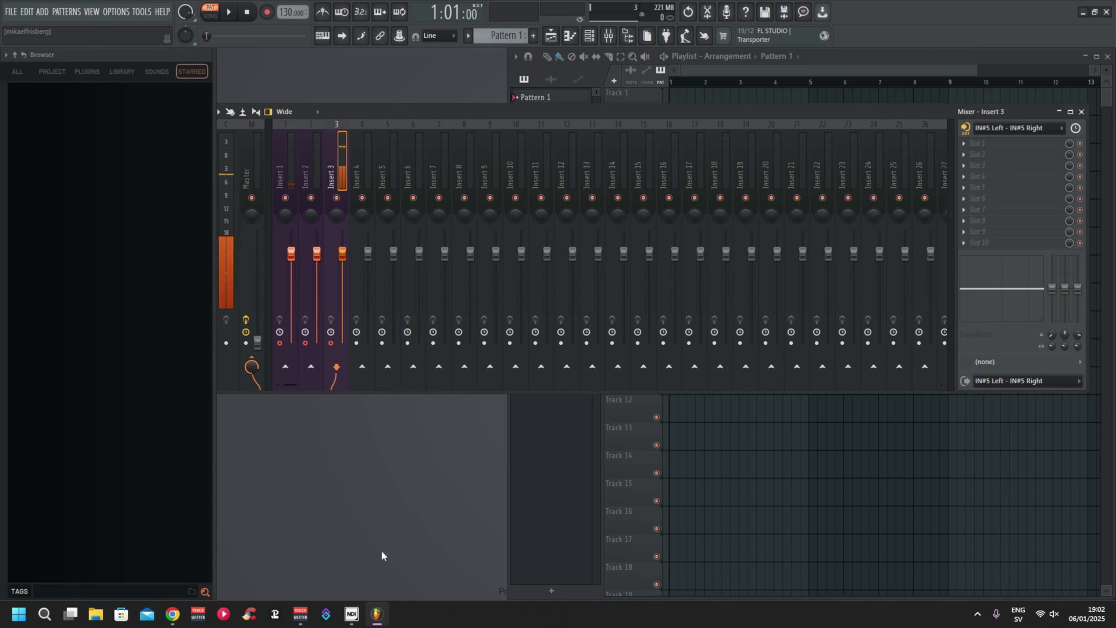
- Switch to Voicemeeter Banana, enable the virtual inserts on the mic, discord and browser strips, and move its window below the FL Studio mixer faders
{"action": "left_click", "coordinate": [300, 613]}
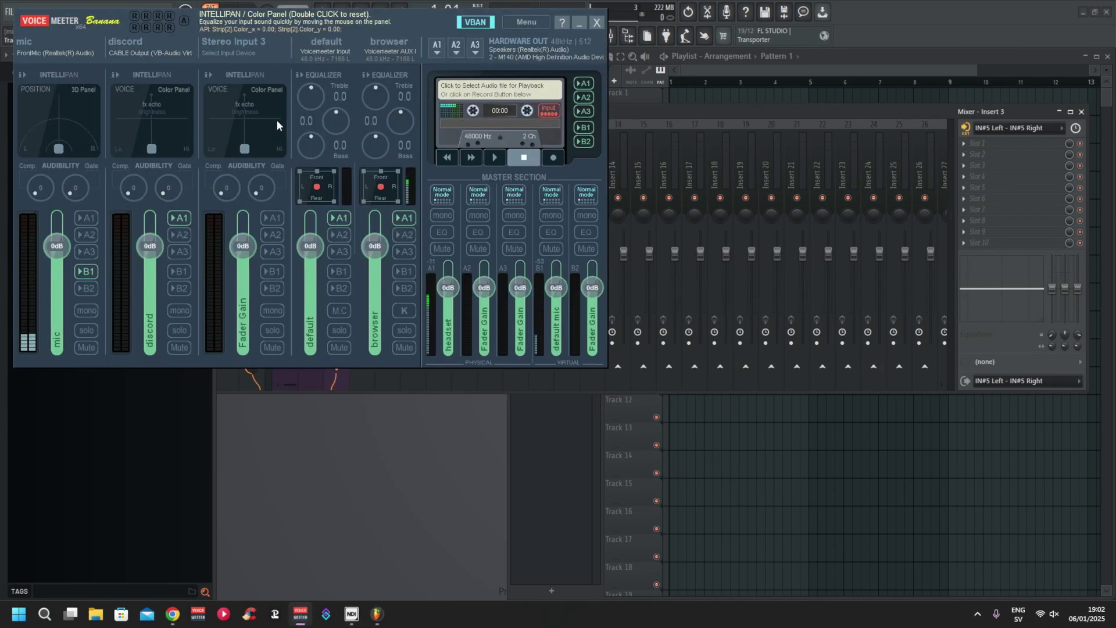
{"action": "left_click", "coordinate": [22, 75]}
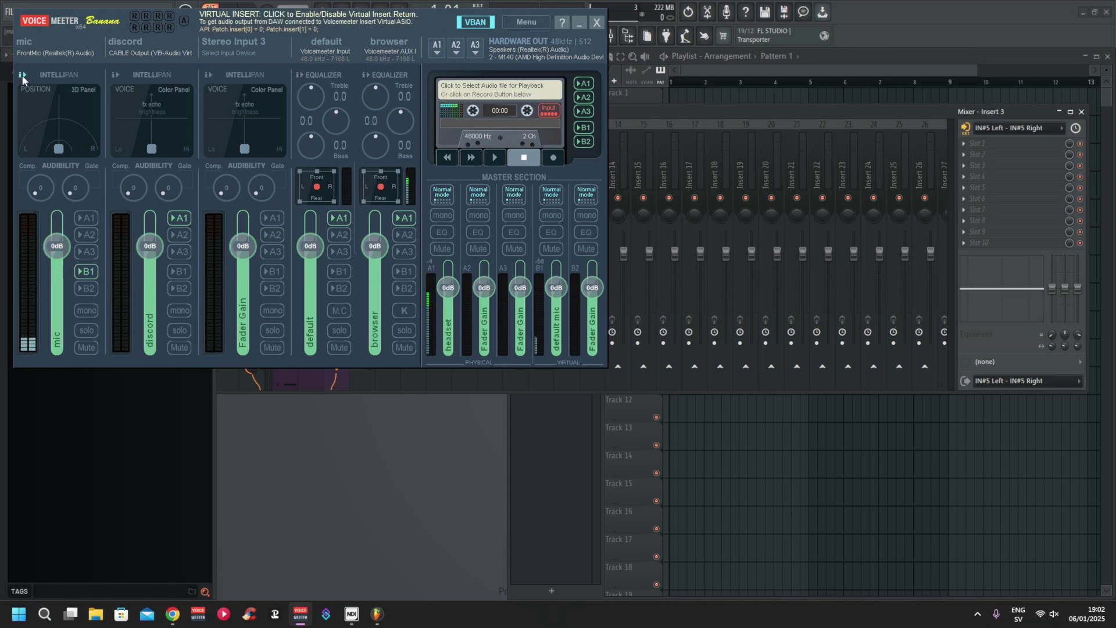
{"action": "left_click", "coordinate": [114, 77]}
{"action": "left_click", "coordinate": [364, 75]}
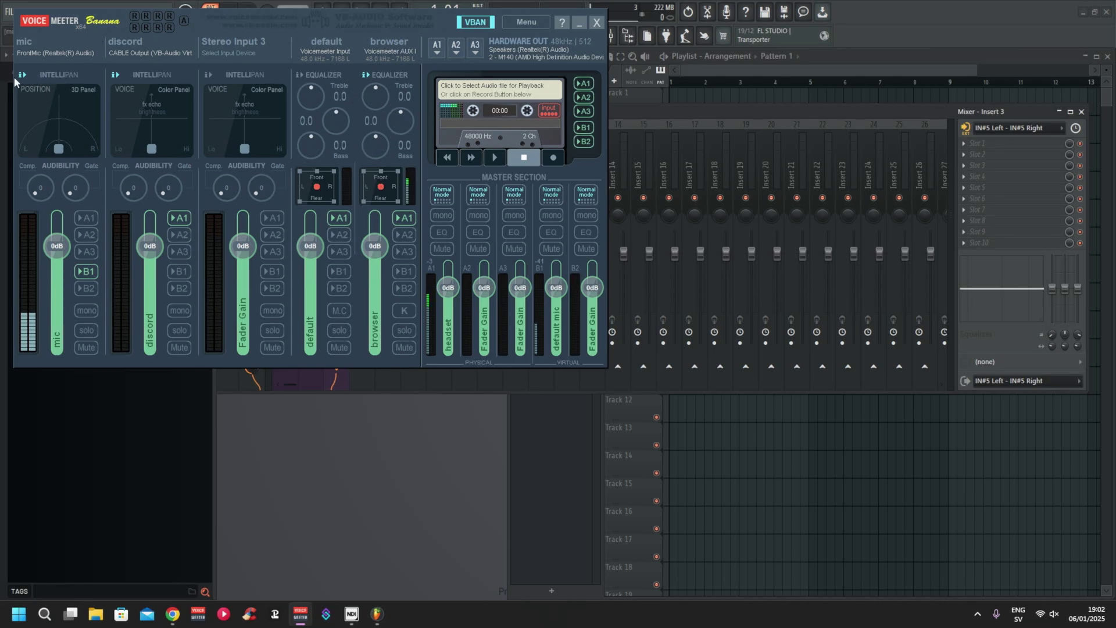
{"action": "left_click_drag", "start_coordinate": [237, 20], "coordinate": [690, 173]}
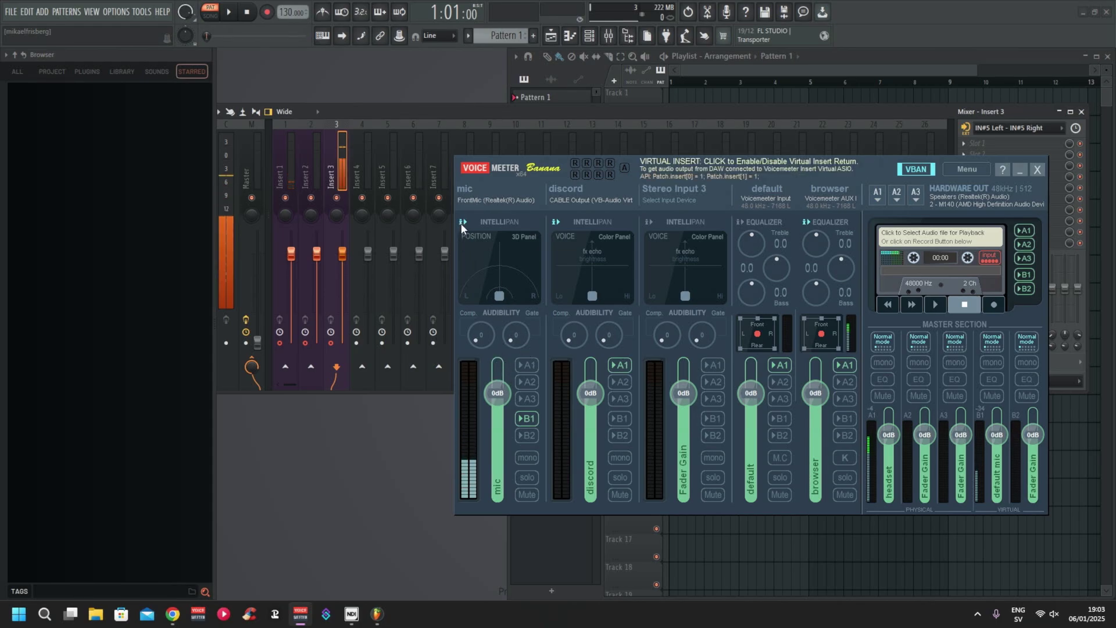
{"action": "left_click_drag", "start_coordinate": [718, 166], "coordinate": [613, 320]}
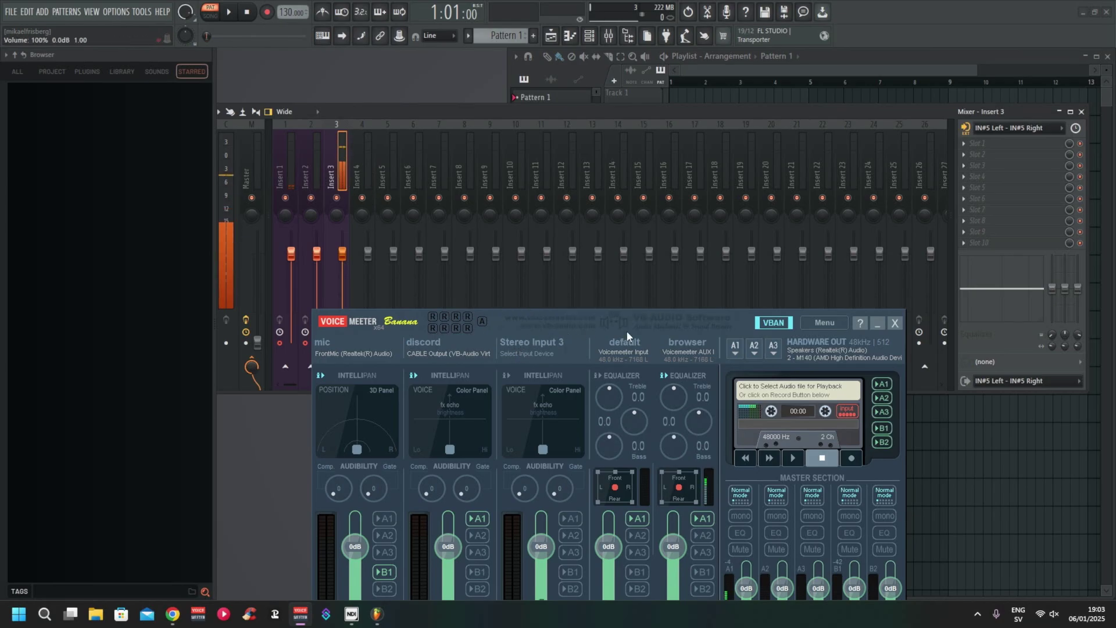
- Move the Voicemeeter Banana window aside and set the audio output of FL Studio mixer track Insert 3 to (none)
{"action": "left_click_drag", "start_coordinate": [566, 327], "coordinate": [299, 345]}
{"action": "left_click", "coordinate": [1039, 386]}
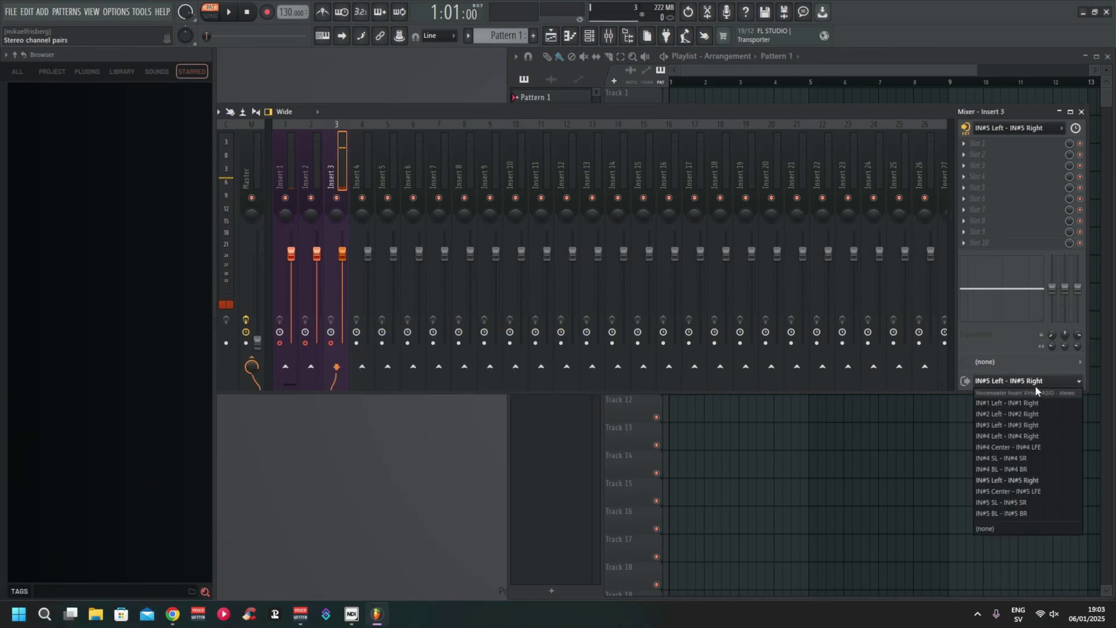
{"action": "left_click", "coordinate": [995, 533]}
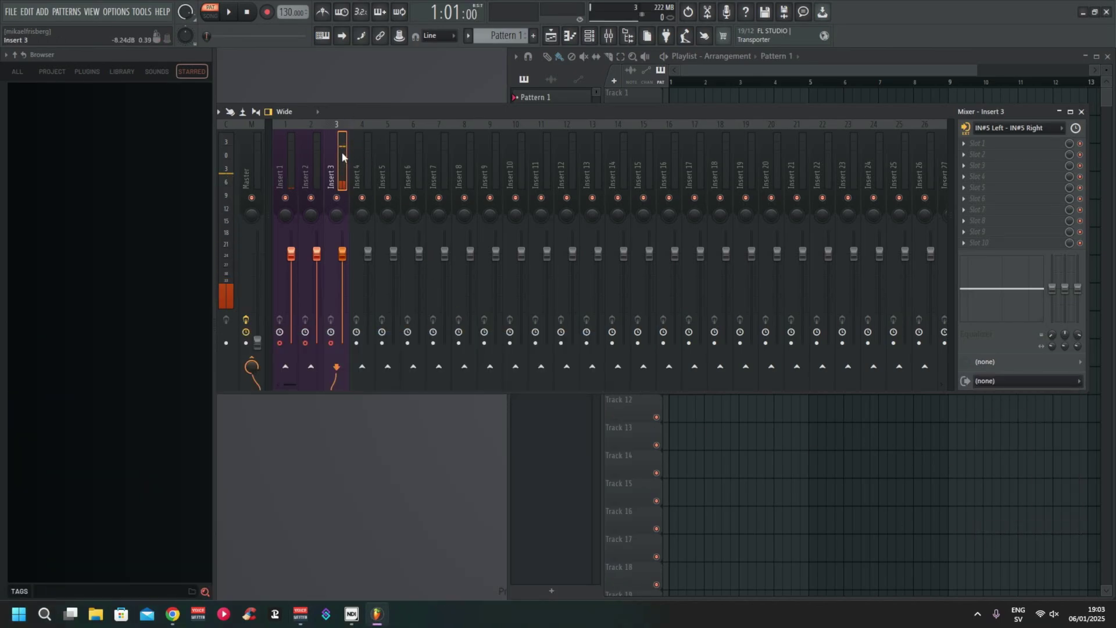
- Switch to Voicemeeter Banana, move its window up over the mixer, and disable the virtual insert on the browser strip
{"action": "left_click", "coordinate": [300, 612]}
{"action": "left_click_drag", "start_coordinate": [449, 342], "coordinate": [484, 149]}
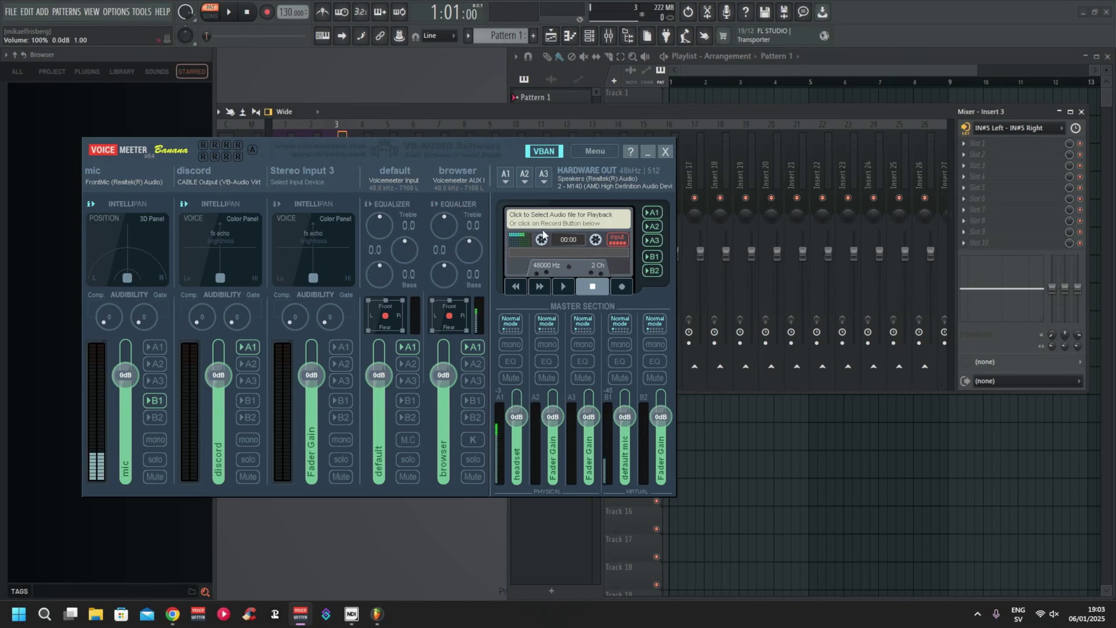
{"action": "left_click", "coordinate": [435, 207]}
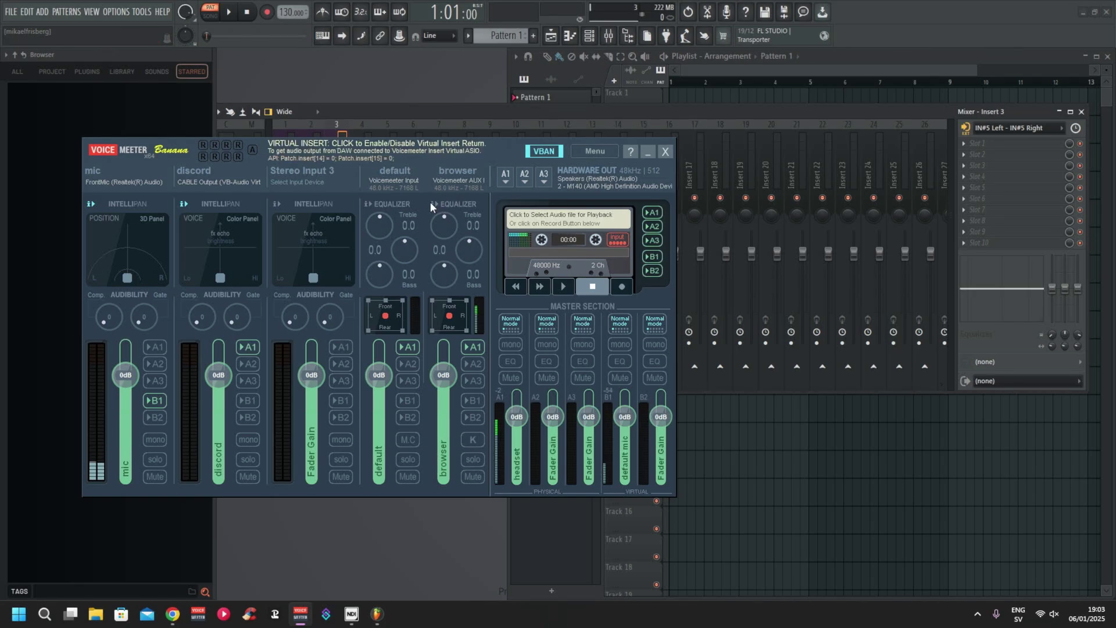
- Restore Insert 3's audio output to IN#5 Left - IN#5 Right in FL Studio and move the Voicemeeter Banana window below the mixer
{"action": "left_click", "coordinate": [1003, 381]}
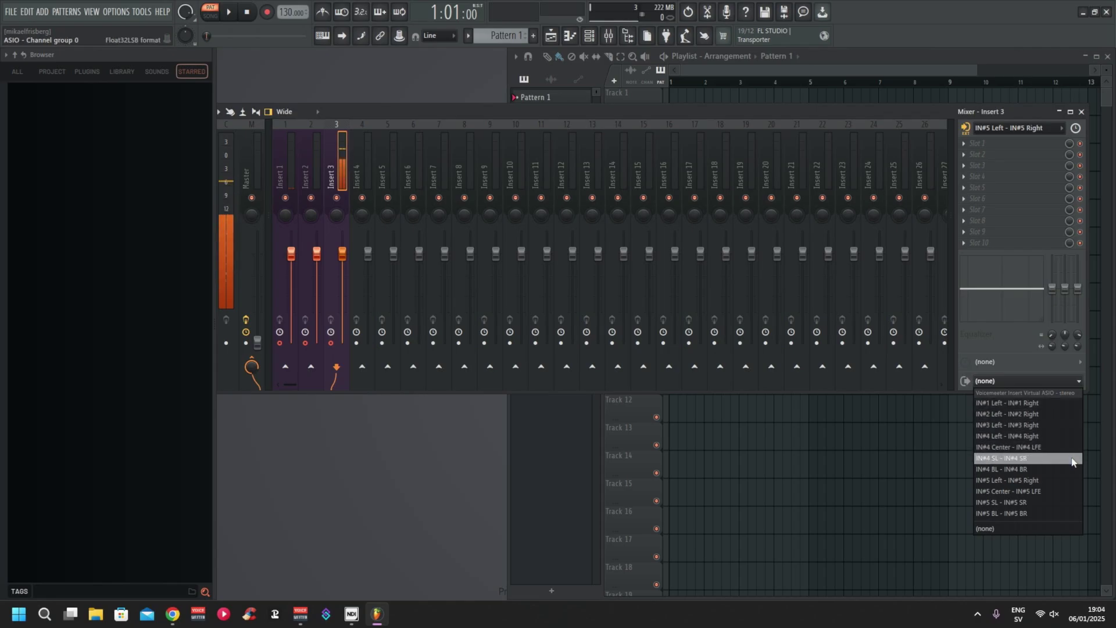
{"action": "left_click", "coordinate": [1077, 480]}
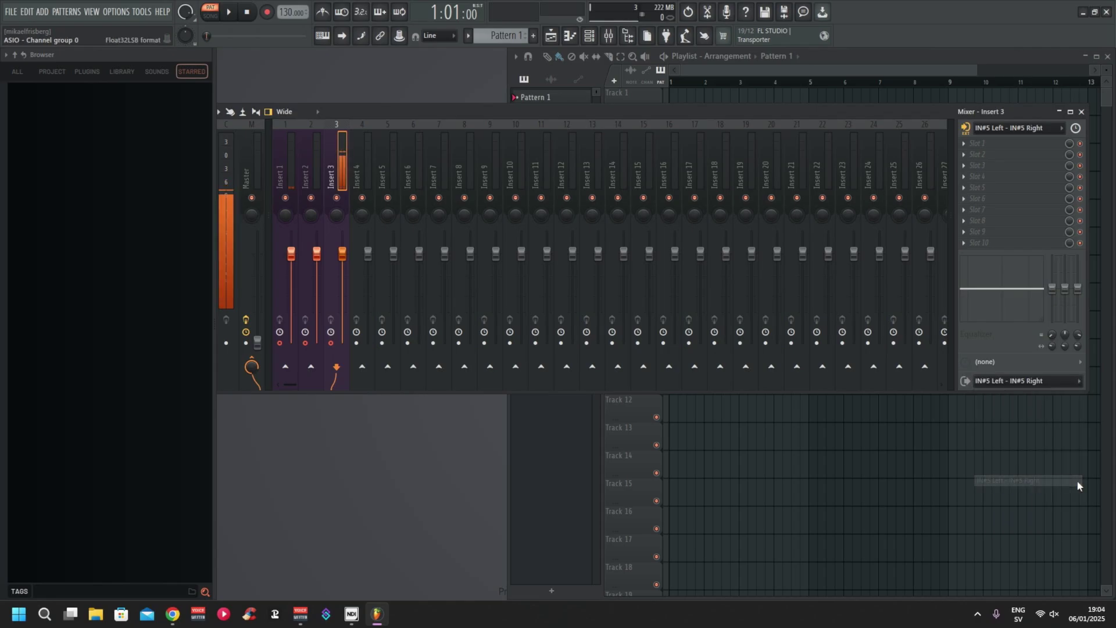
{"action": "left_click", "coordinate": [301, 614]}
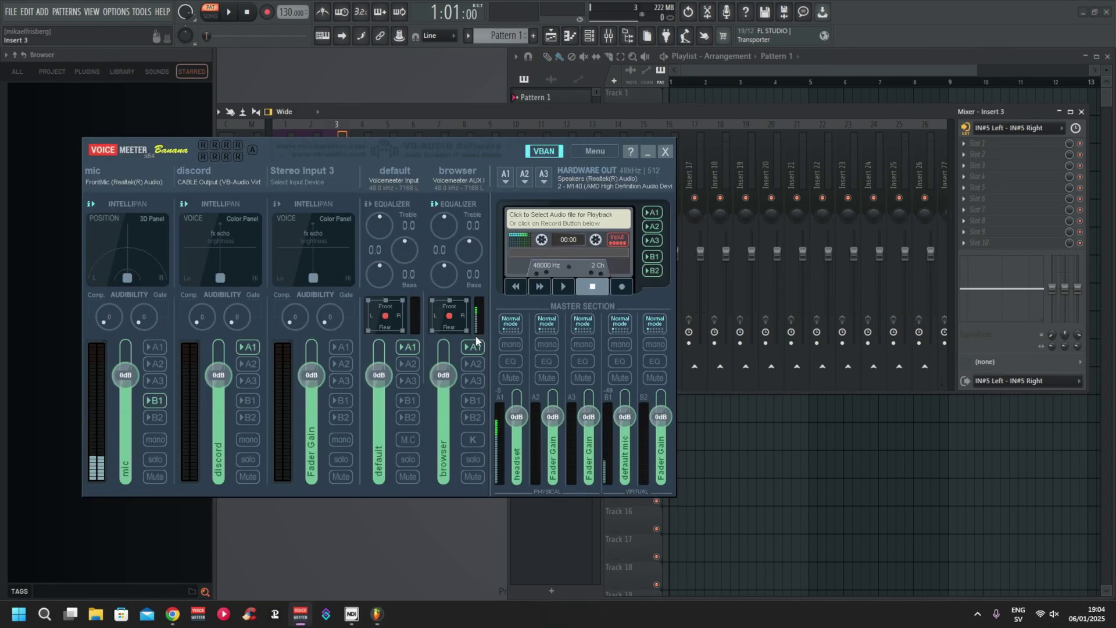
{"action": "left_click_drag", "start_coordinate": [458, 148], "coordinate": [651, 403]}
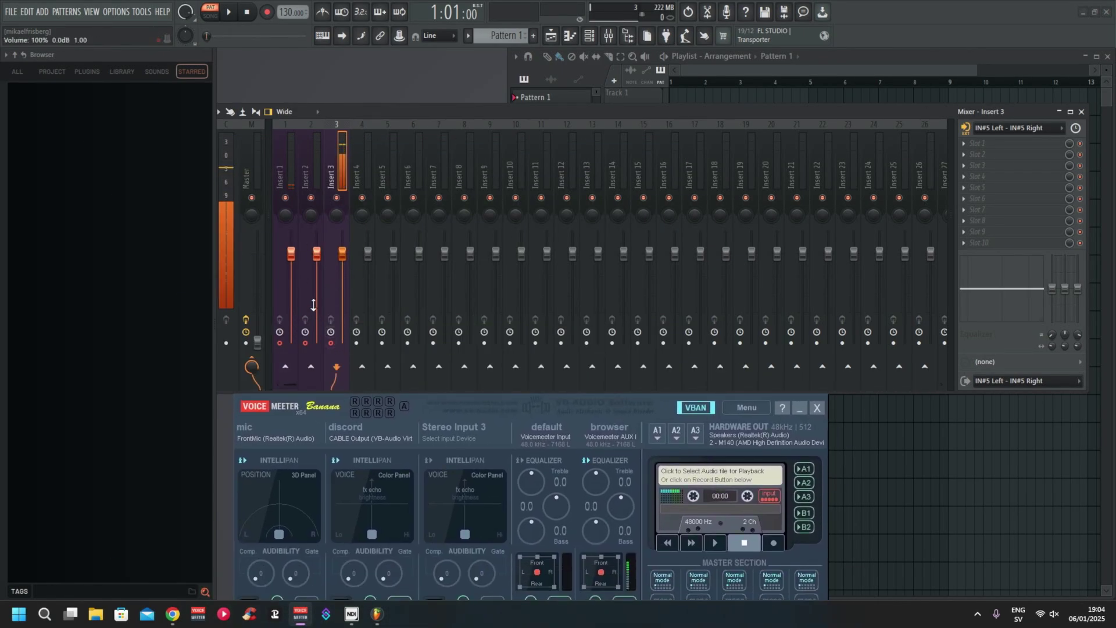
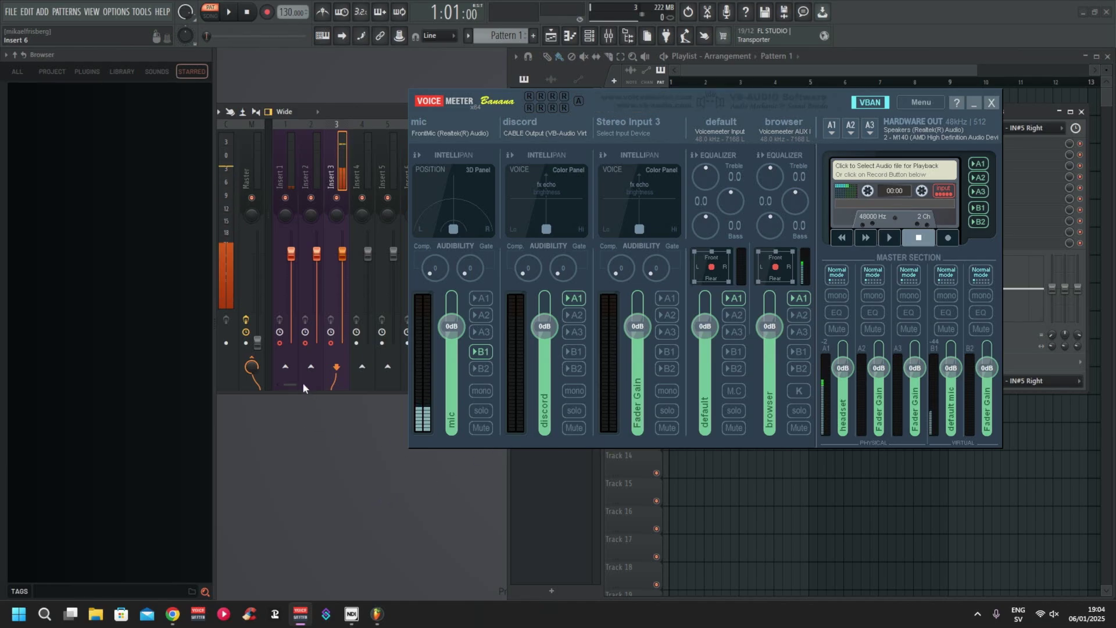
- Select the Master track in the FL Studio mixer and set its audio output to IN#3 Left - IN#3 Right
{"action": "left_click", "coordinate": [236, 121]}
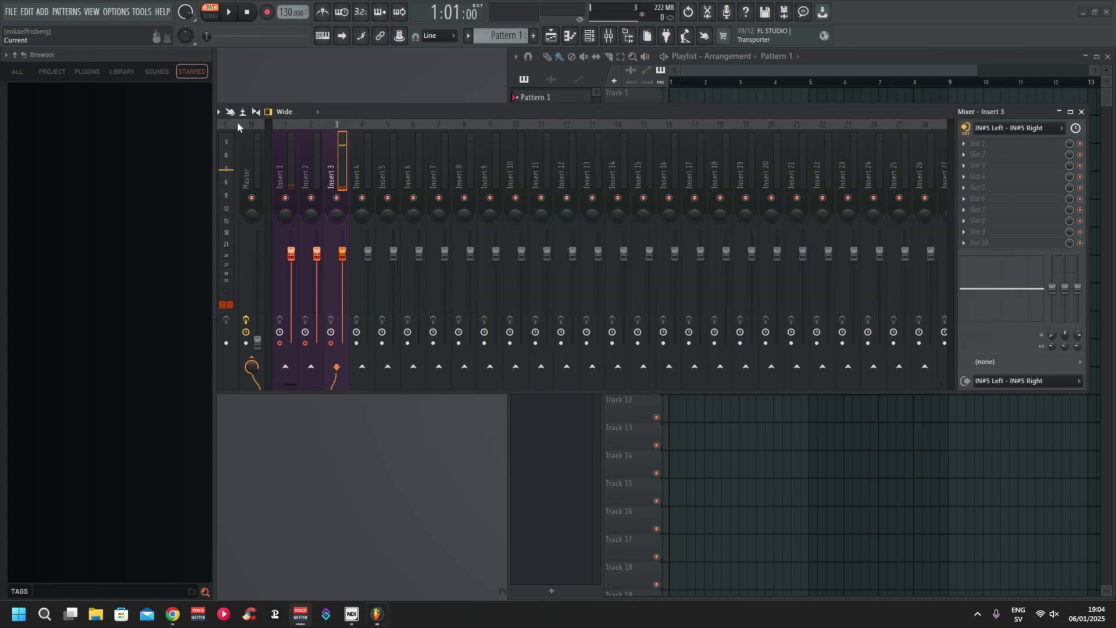
{"action": "left_click", "coordinate": [245, 130]}
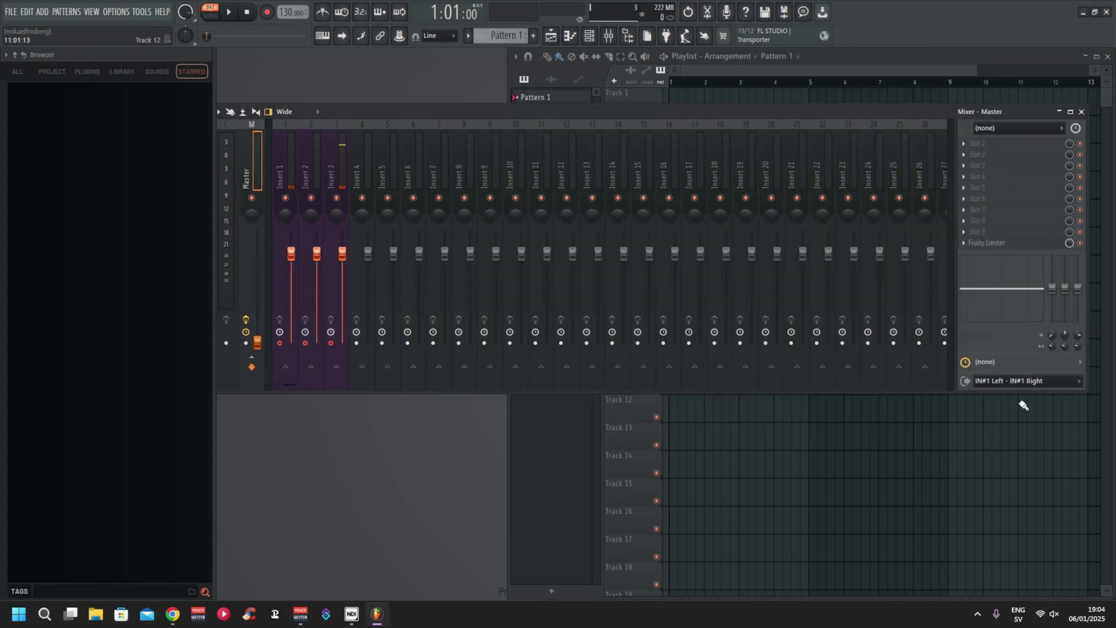
{"action": "left_click", "coordinate": [1020, 382]}
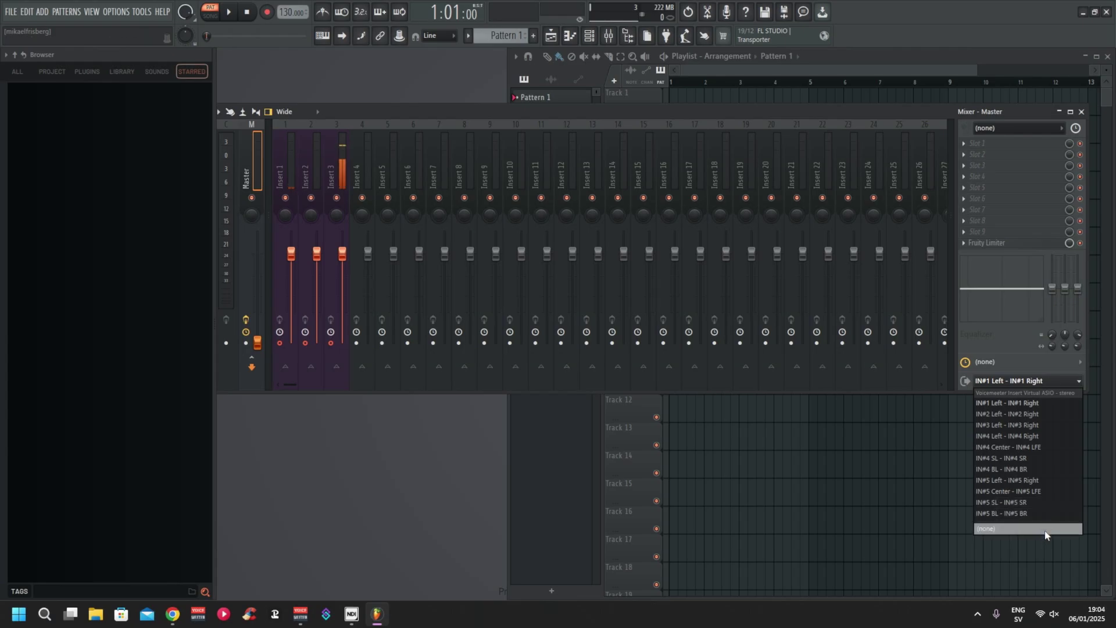
{"action": "left_click", "coordinate": [1023, 424]}
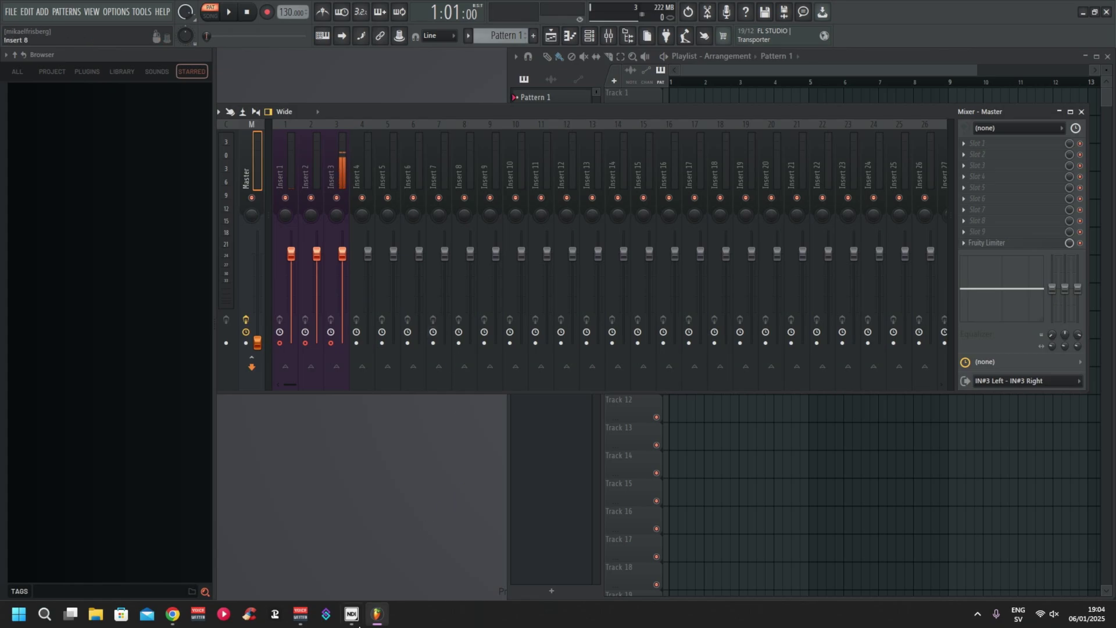
- Enable the virtual insert on Voicemeeter Banana's Stereo Input 3 strip and raise FL Studio's Master fader level with the Insert 1–3 faders
{"action": "left_click", "coordinate": [302, 613]}
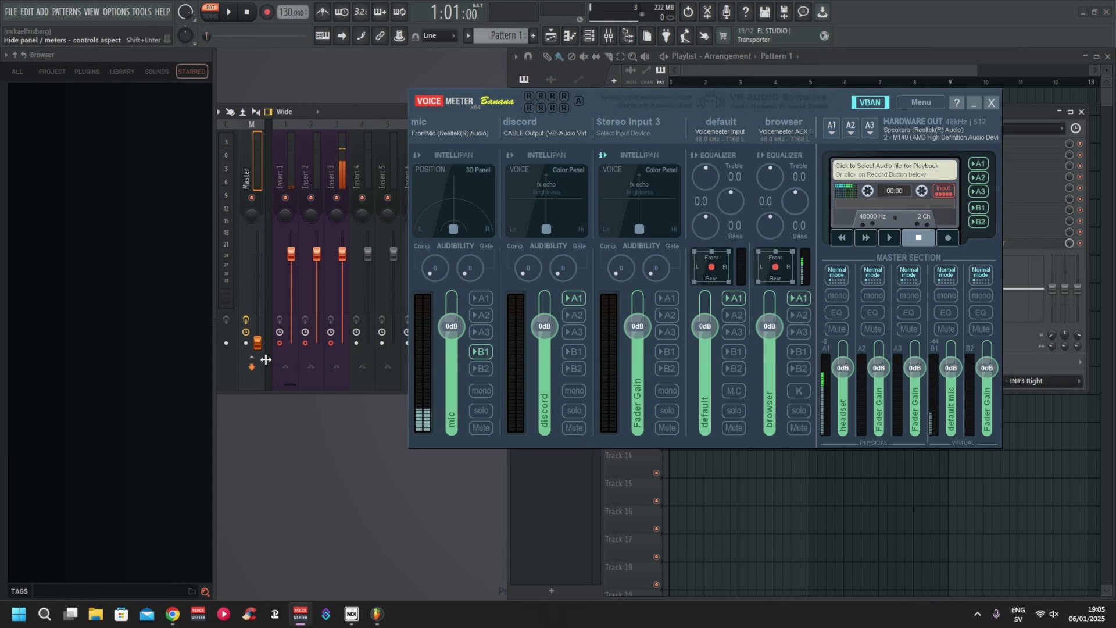
{"action": "left_click", "coordinate": [257, 343]}
{"action": "left_click_drag", "start_coordinate": [258, 342], "coordinate": [259, 250]}
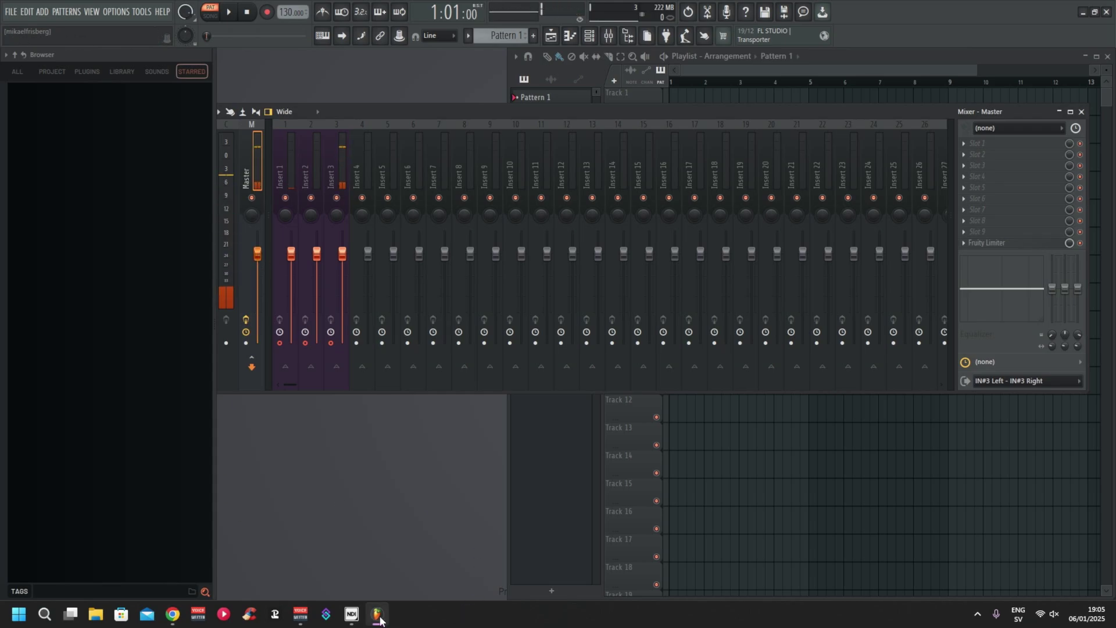
- In Voicemeeter Banana, enable the virtual inserts on the mic and discord strips, disable the one on Stereo Input 3, and minimize the window
{"action": "left_click", "coordinate": [301, 613]}
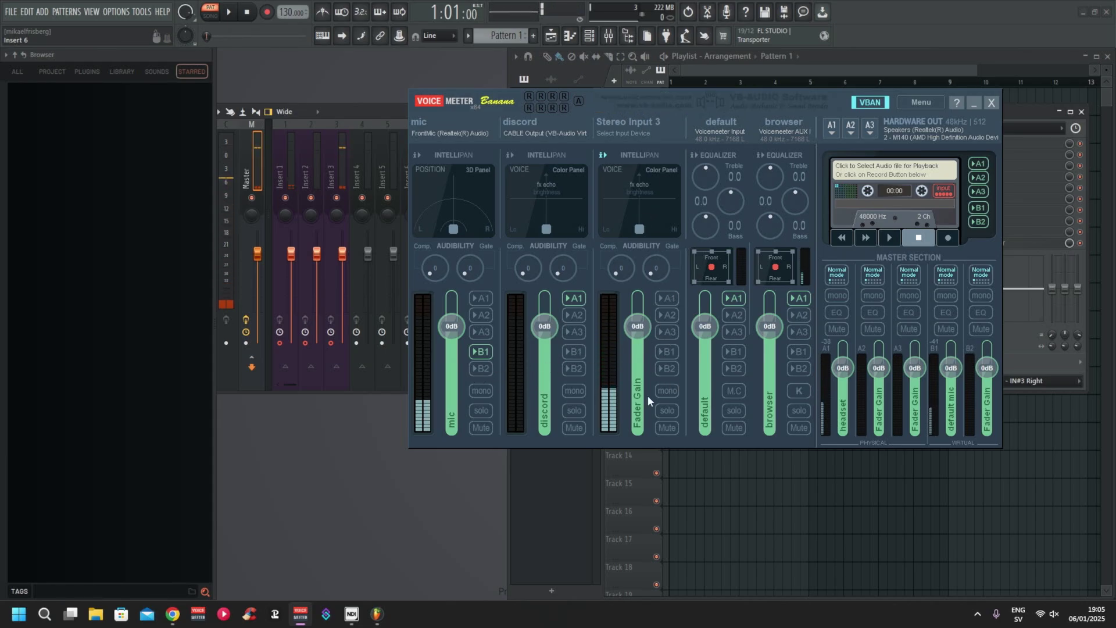
{"action": "left_click", "coordinate": [478, 350]}
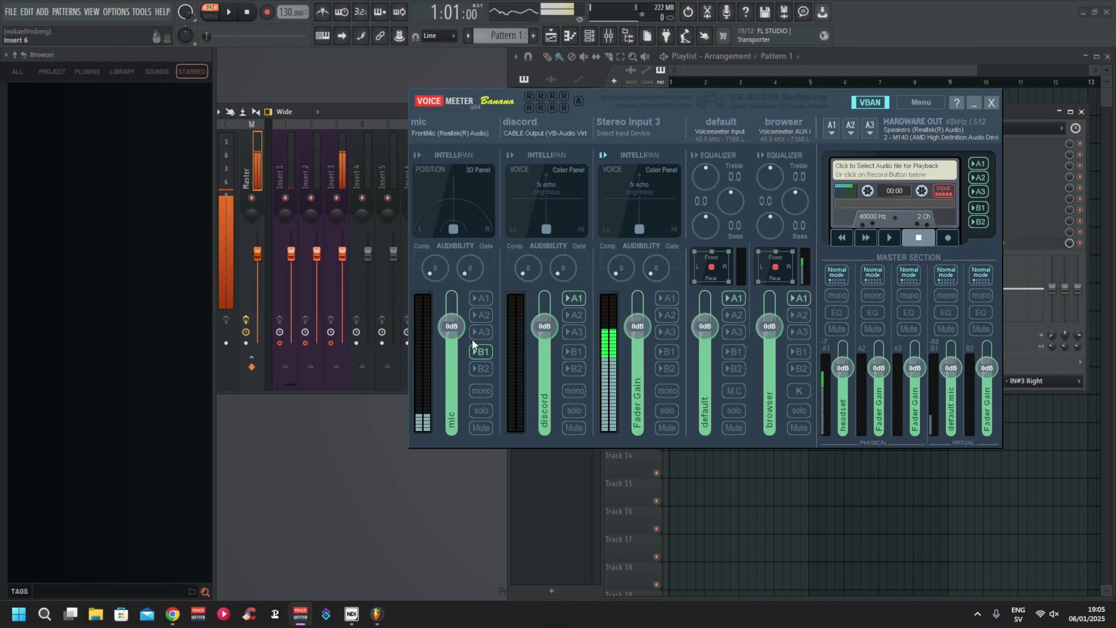
{"action": "left_click", "coordinate": [418, 154]}
{"action": "left_click", "coordinate": [511, 154]}
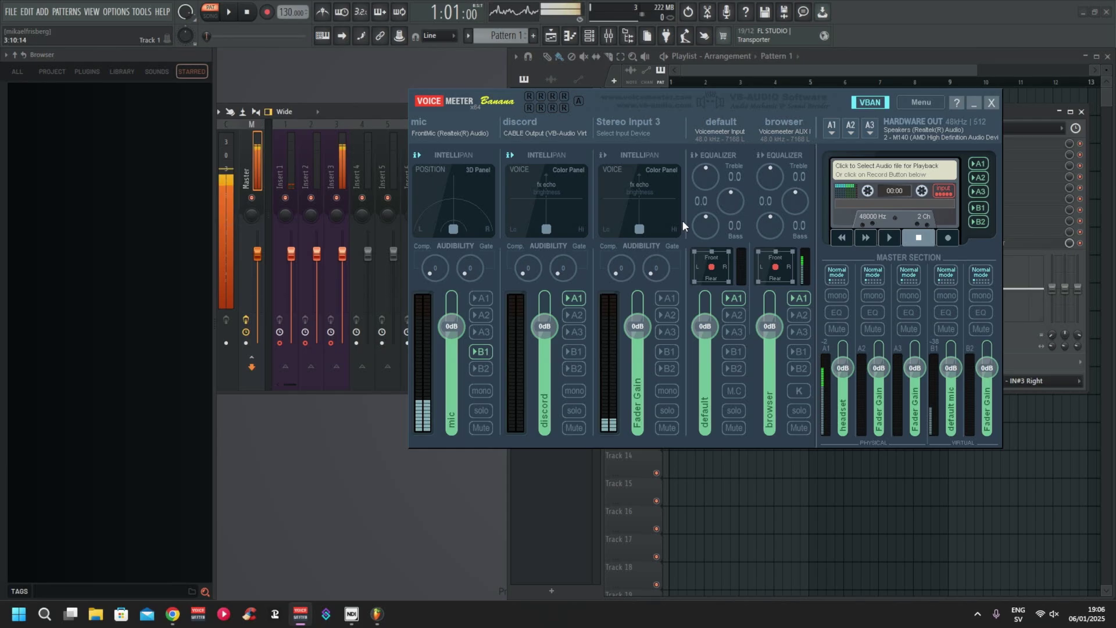
{"action": "left_click_drag", "start_coordinate": [804, 102], "coordinate": [731, 143]}
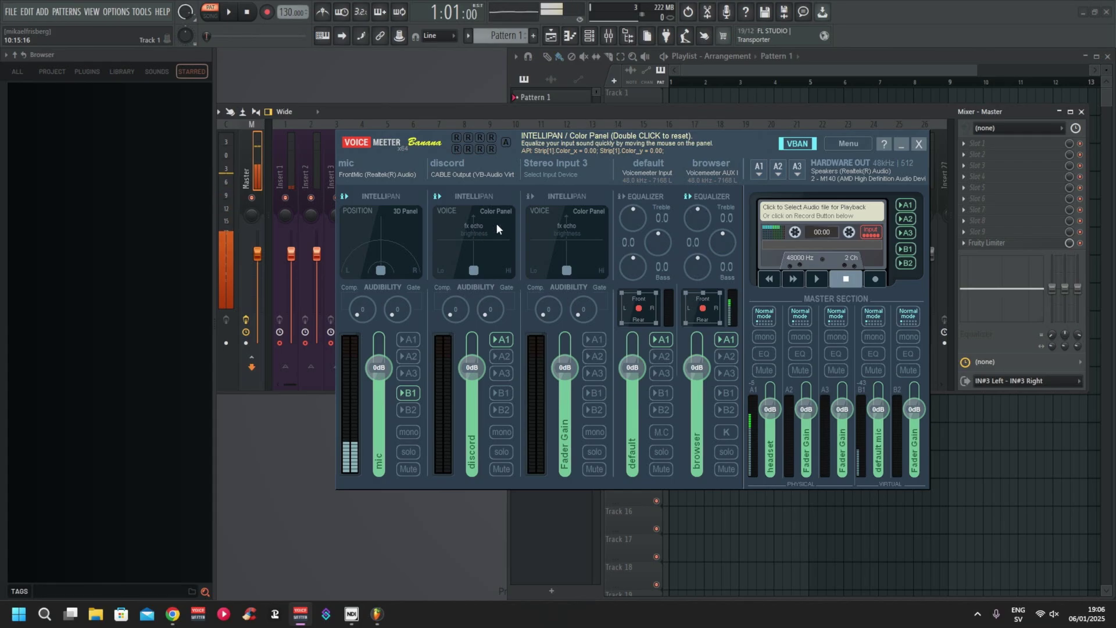
{"action": "left_click", "coordinate": [903, 145]}
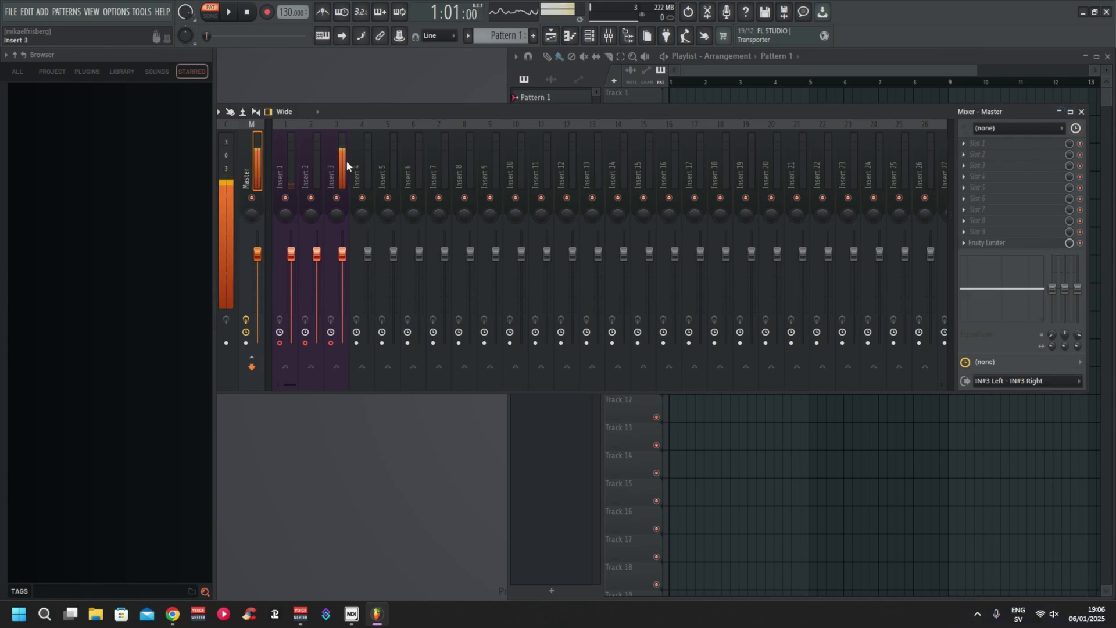
- Open the full effect plugin list for slot 1 of mixer track Insert 1 and search it for TTT and RN
{"action": "left_click", "coordinate": [284, 160]}
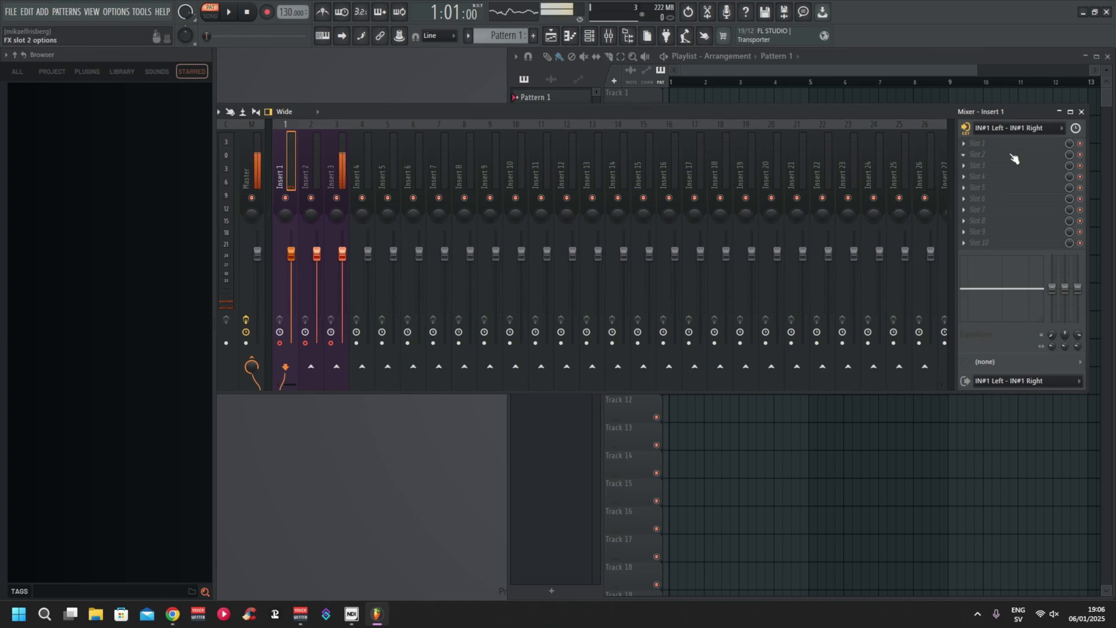
{"action": "left_click", "coordinate": [982, 149]}
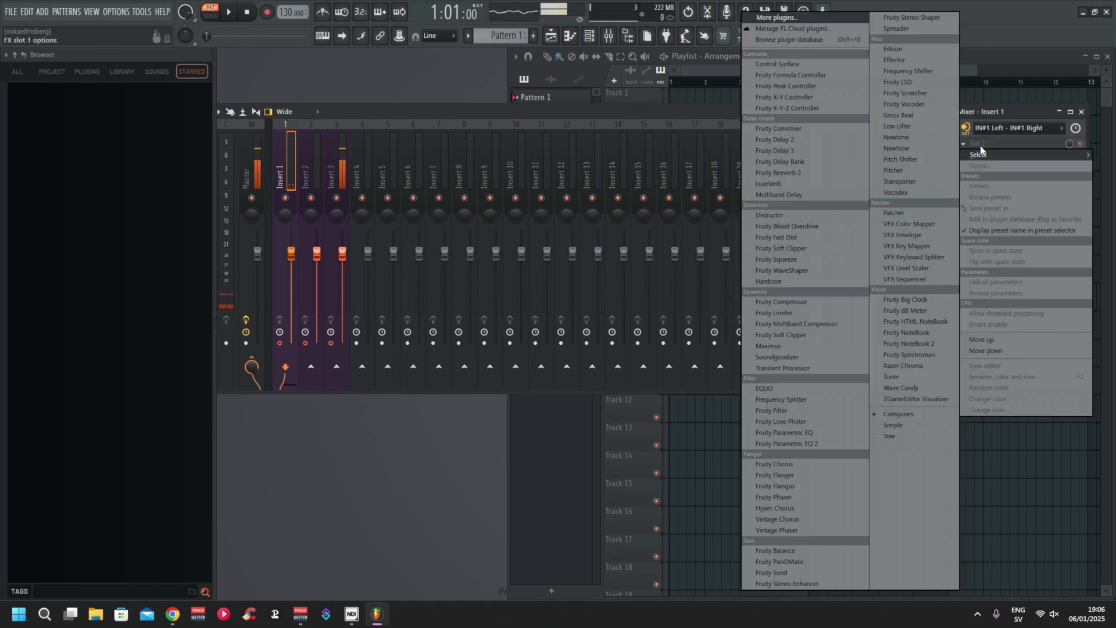
{"action": "left_click", "coordinate": [782, 18]}
{"action": "scroll", "coordinate": [554, 344], "scroll_direction": "down", "scroll_amount": 10}
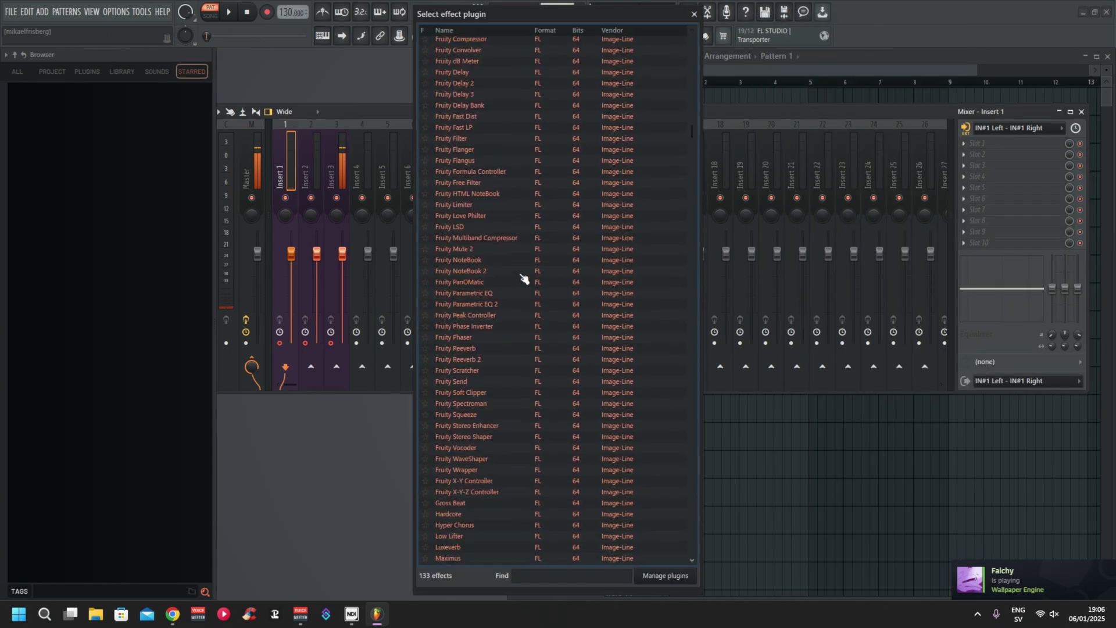
{"action": "type", "text": "TT"}
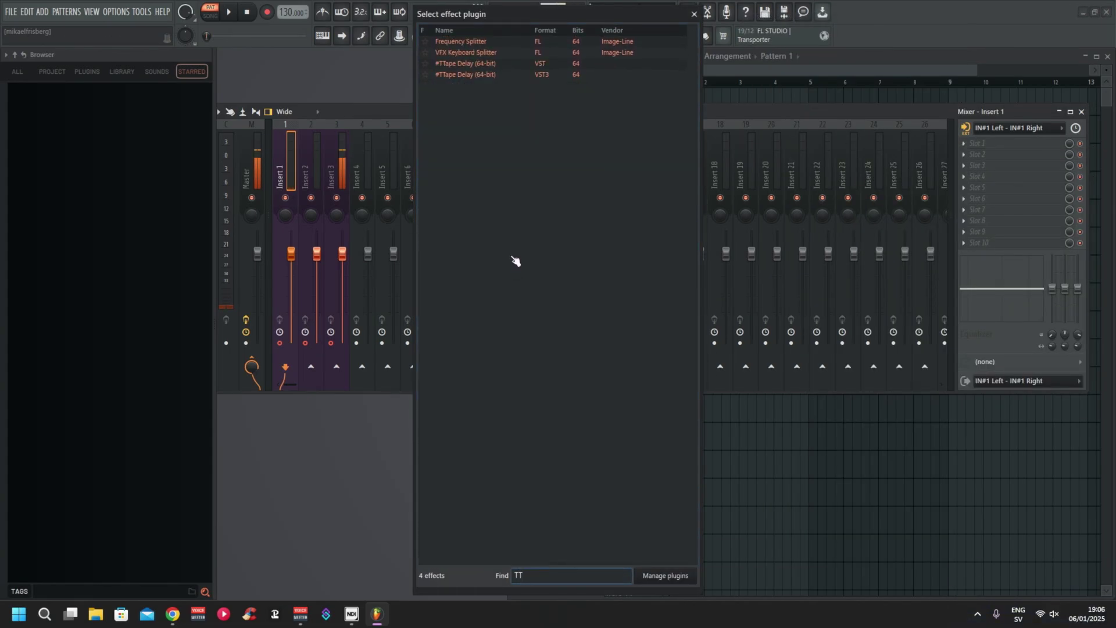
{"action": "type", "text": "T"}
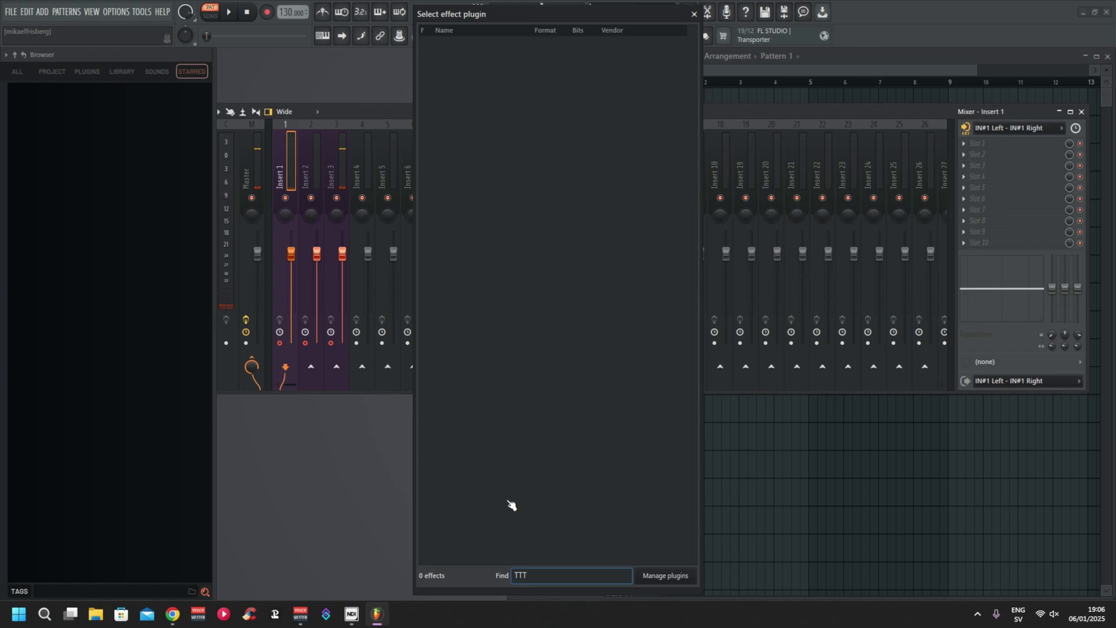
{"action": "key", "text": "BackSpace"}
{"action": "key", "text": "BackSpace"}
{"action": "key", "text": "BackSpace"}
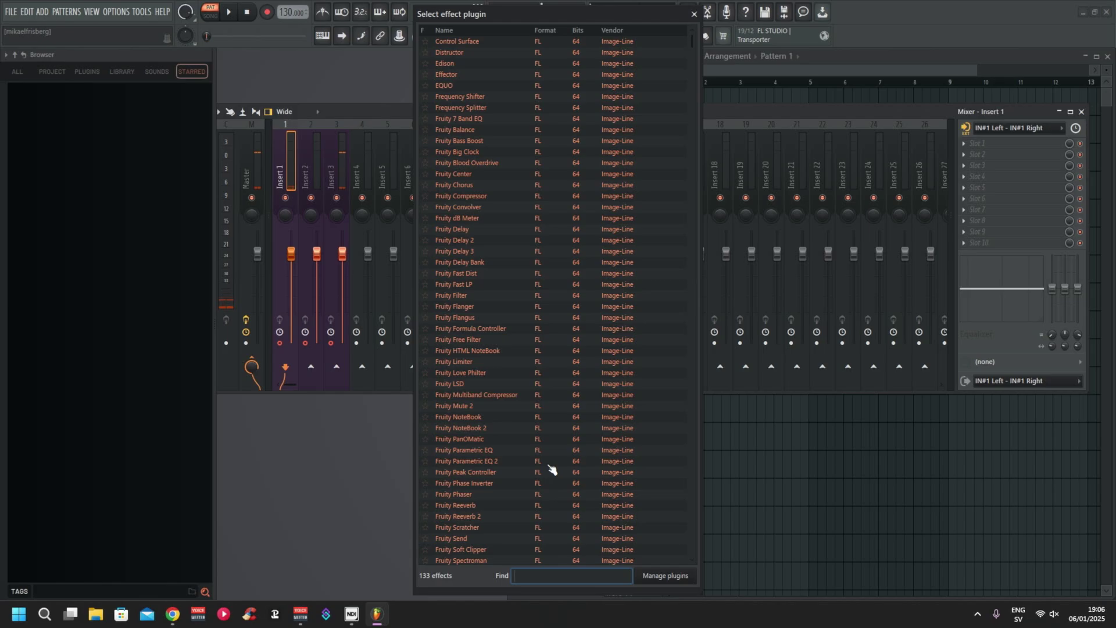
{"action": "type", "text": "RN"}
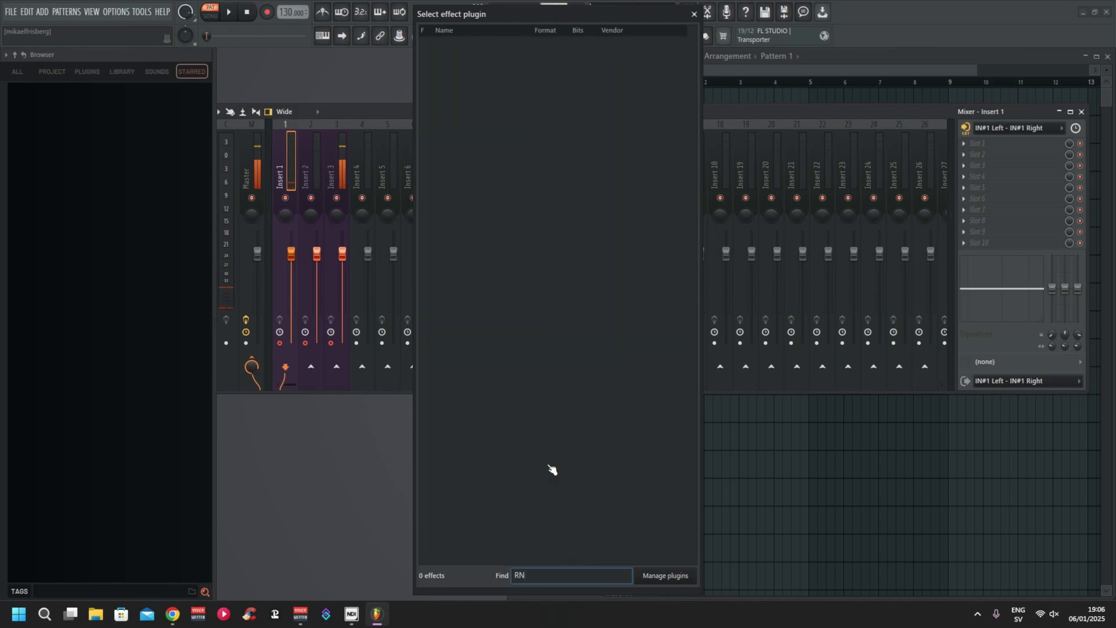
{"action": "key", "text": "BackSpace"}
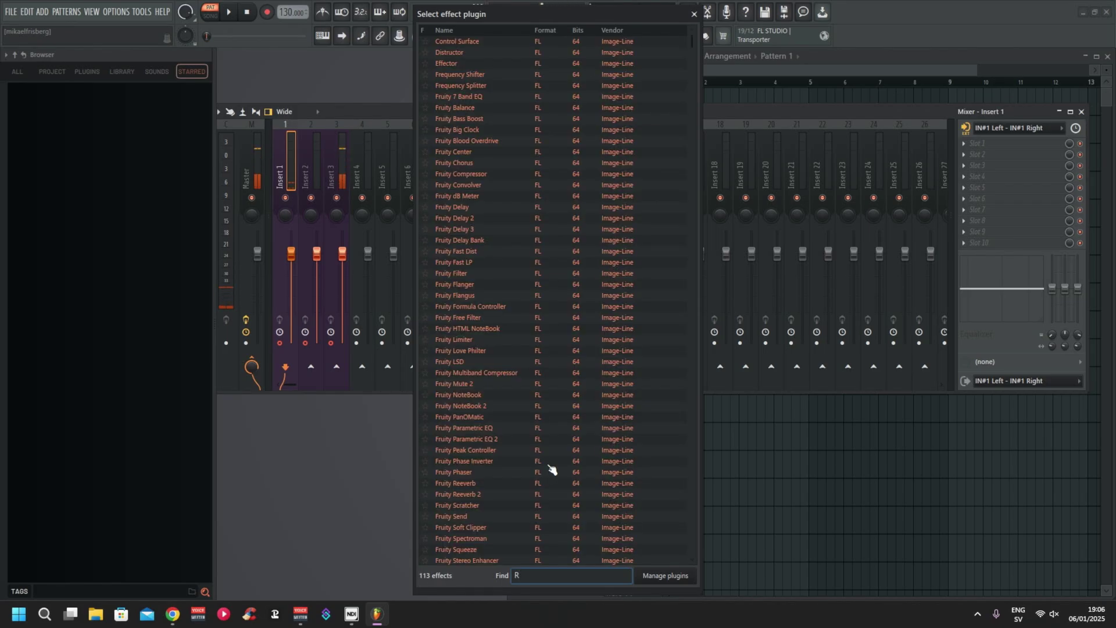
{"action": "key", "text": "BackSpace"}
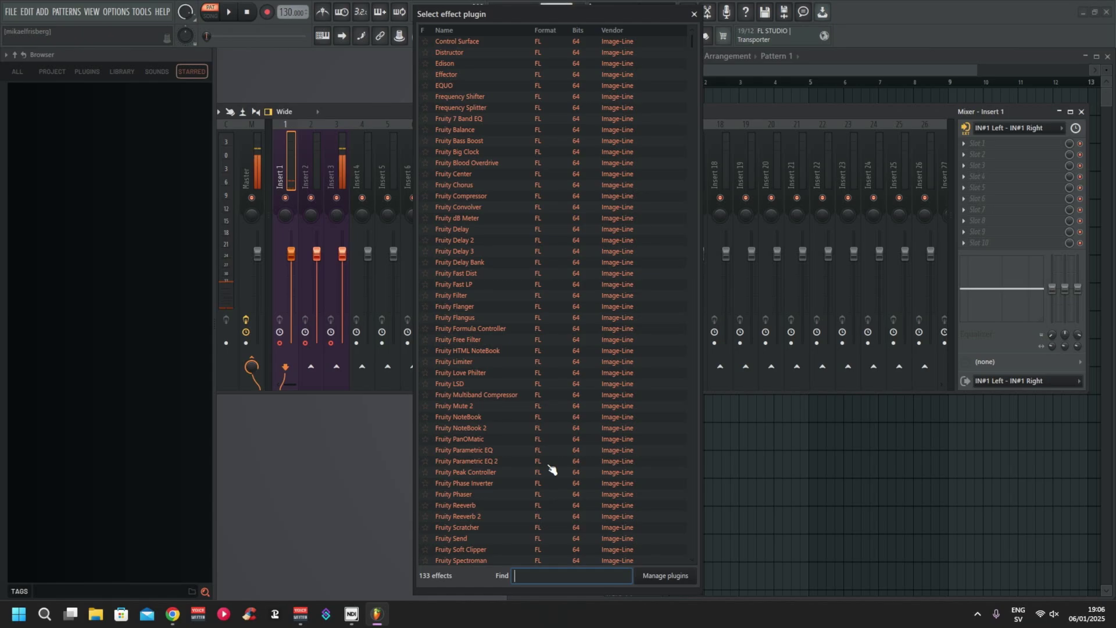
- Load the reafir_standalone effect into slot 1 of Insert 1 and move its window clear of the insert tracks
{"action": "scroll", "coordinate": [427, 412], "scroll_direction": "down", "scroll_amount": 20}
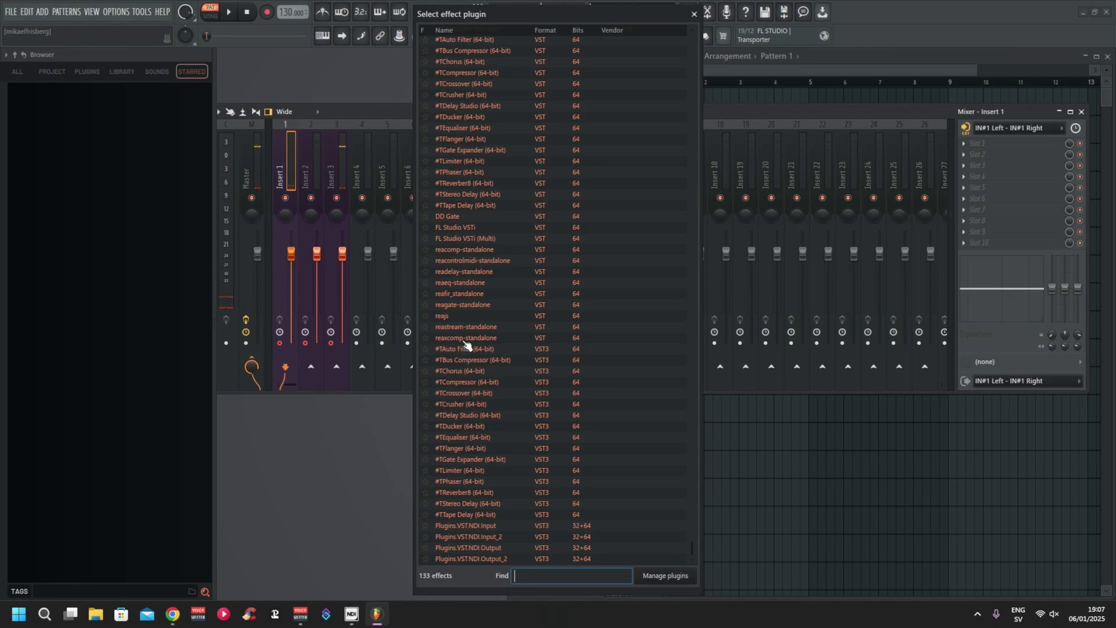
{"action": "left_click", "coordinate": [466, 297]}
{"action": "double_click", "coordinate": [466, 295]}
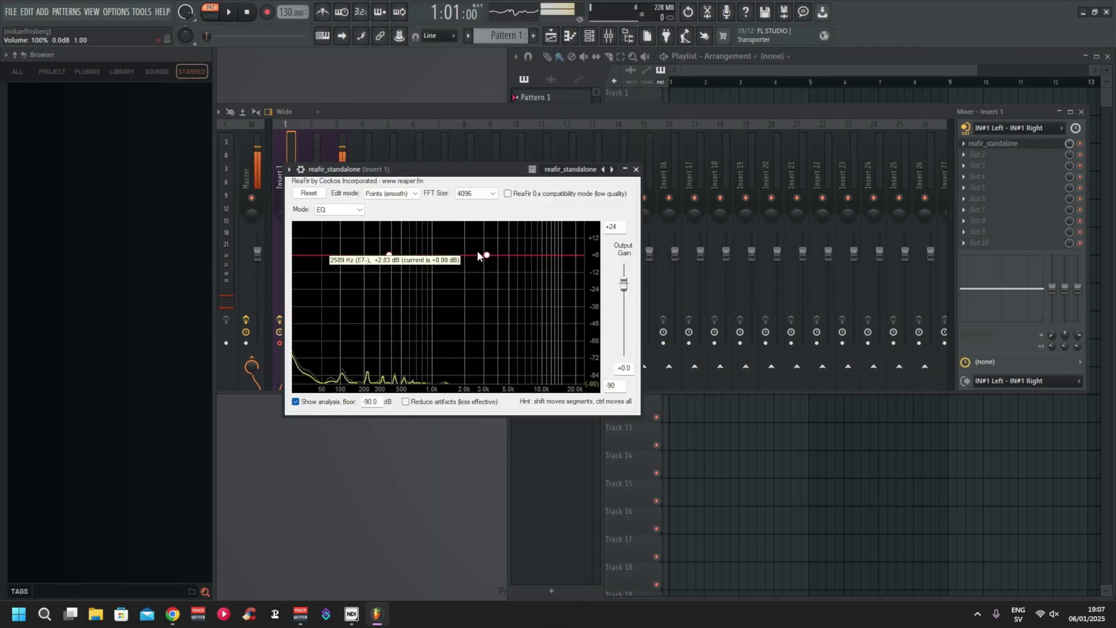
{"action": "left_click_drag", "start_coordinate": [464, 172], "coordinate": [802, 143]}
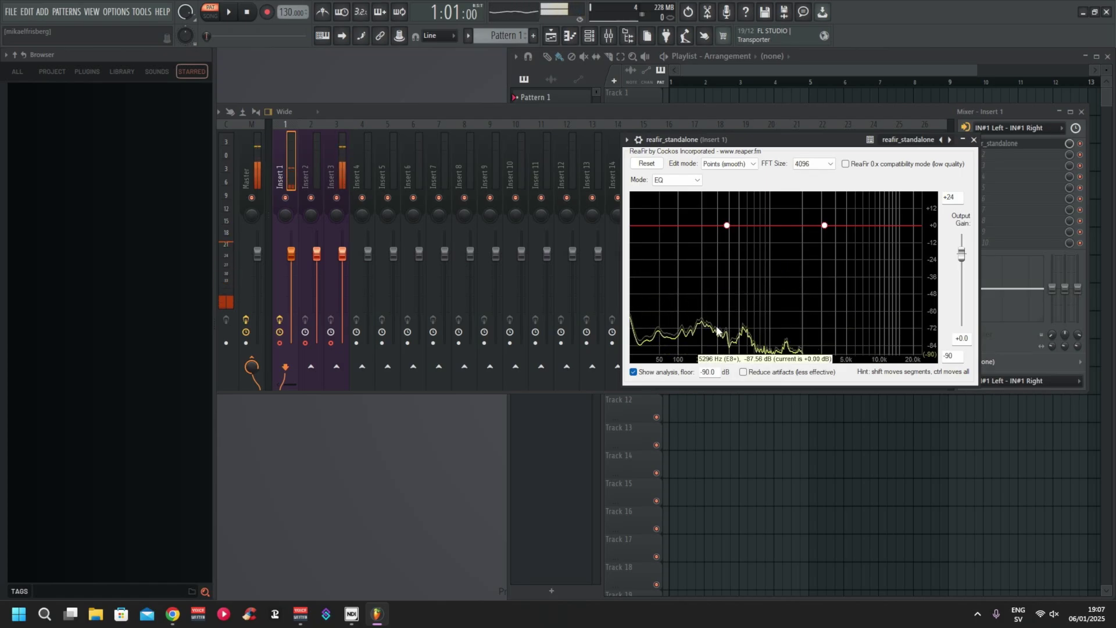
- Close the reafir_standalone window, reopen it from slot 1 of Insert 1, and close it again
{"action": "left_click", "coordinate": [974, 140]}
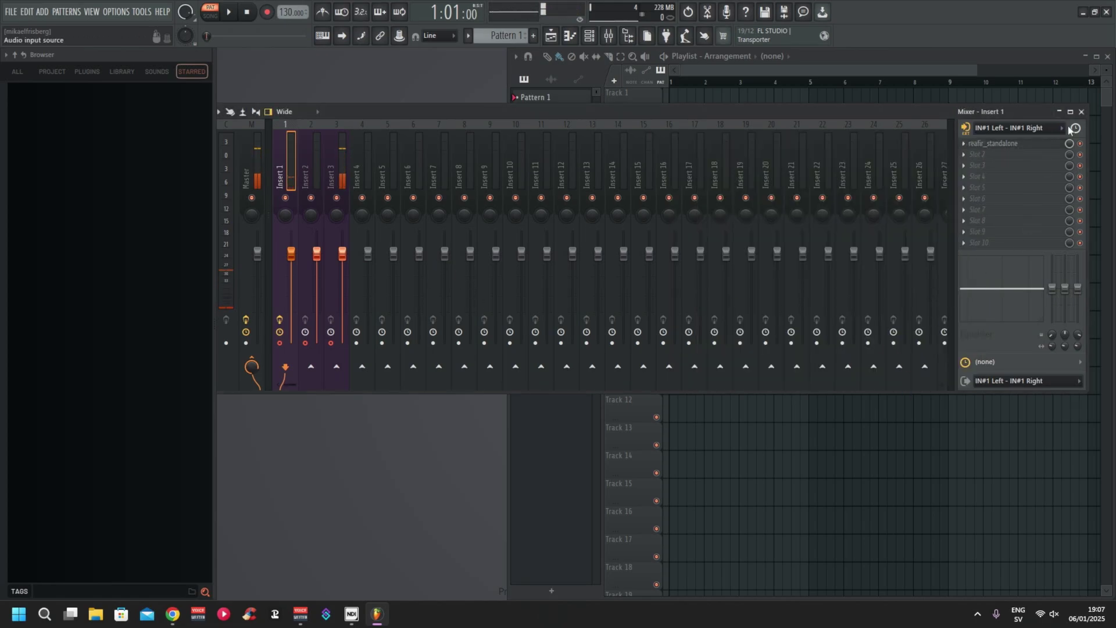
{"action": "left_click", "coordinate": [1045, 145]}
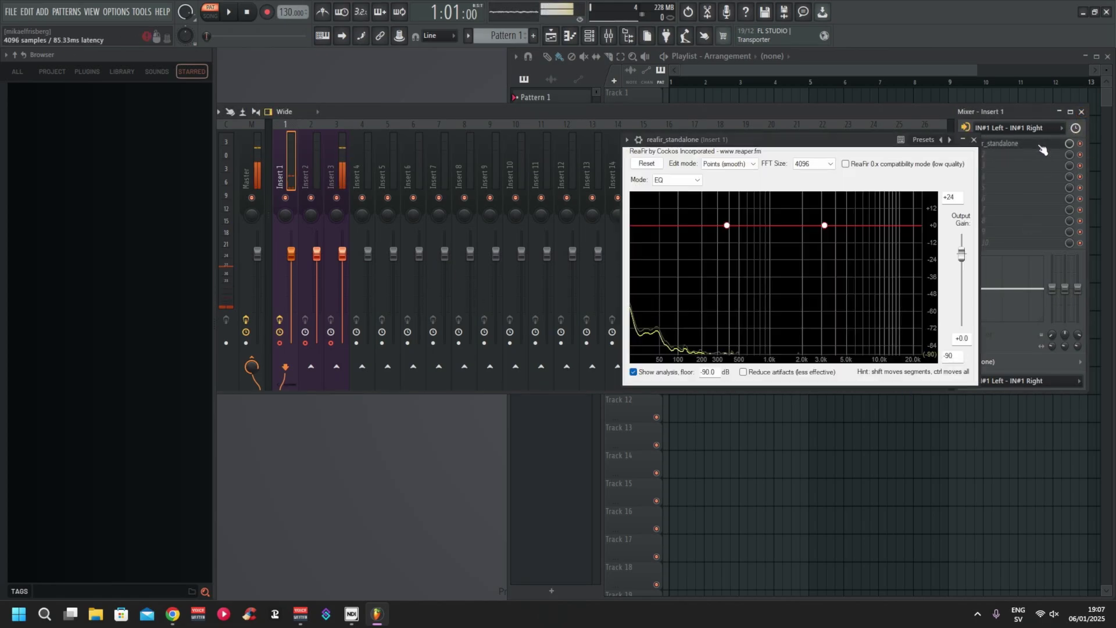
{"action": "left_click", "coordinate": [975, 140]}
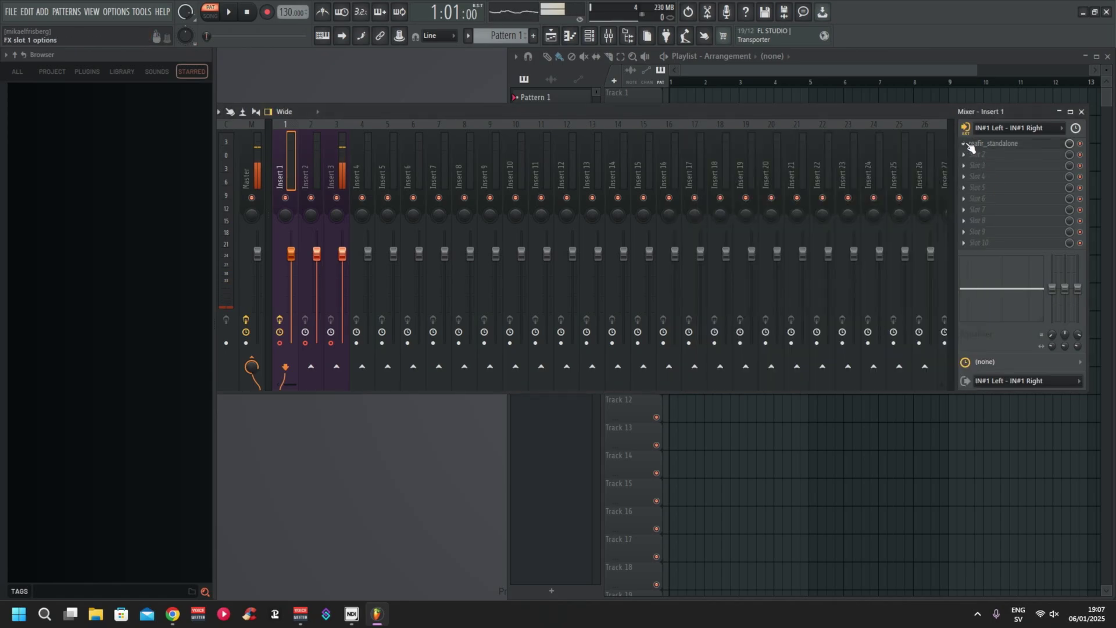
- Delete the reafir_standalone effect from slot 1 of Insert 1 and confirm the deletion
{"action": "left_click", "coordinate": [963, 145]}
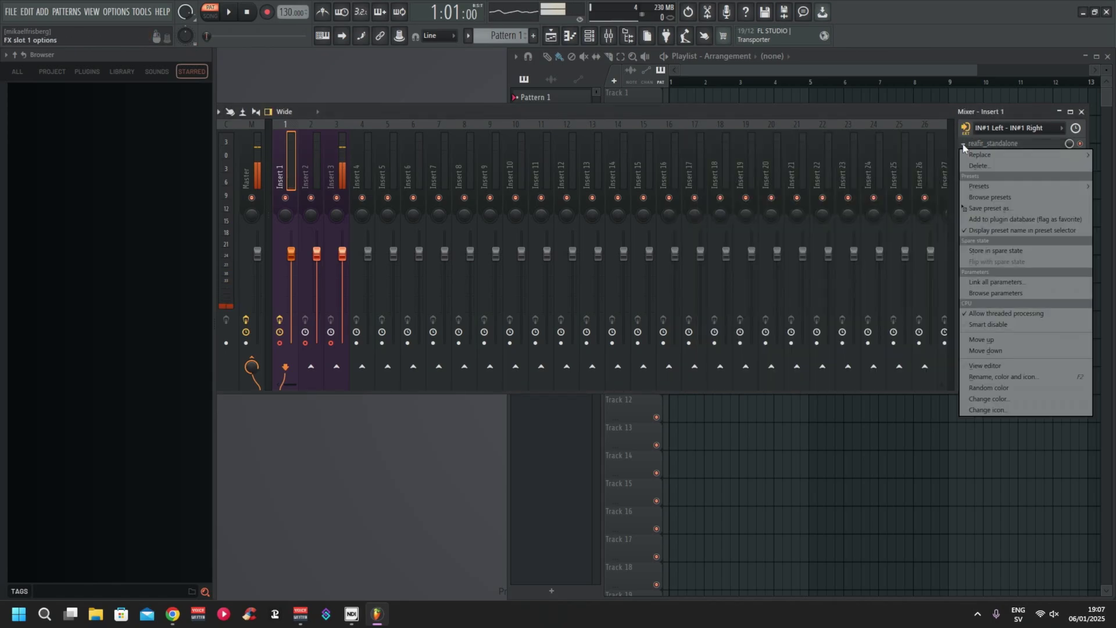
{"action": "left_click", "coordinate": [1014, 166]}
{"action": "left_click", "coordinate": [596, 344]}
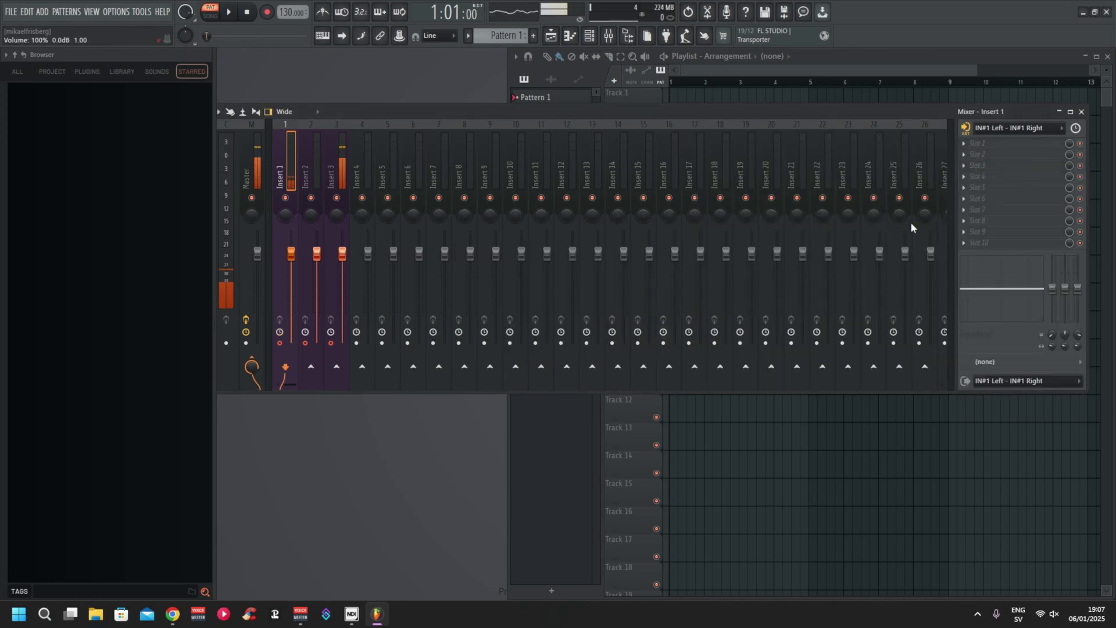